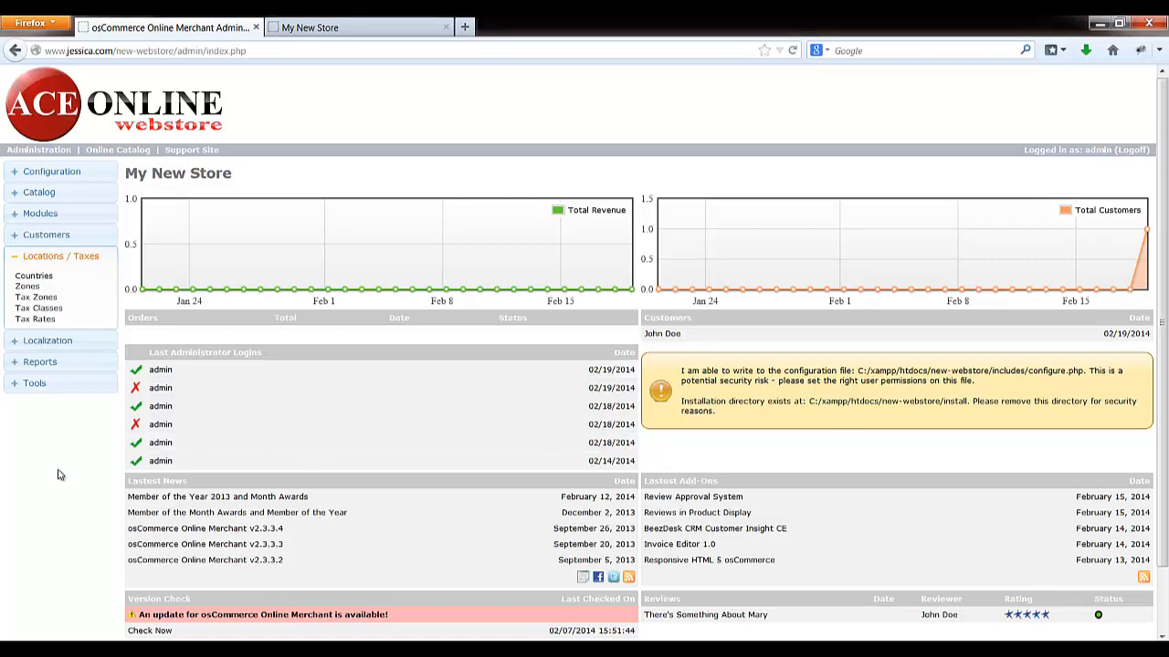
Step: Create a tax zone named NY with a description of New York
click(44, 300)
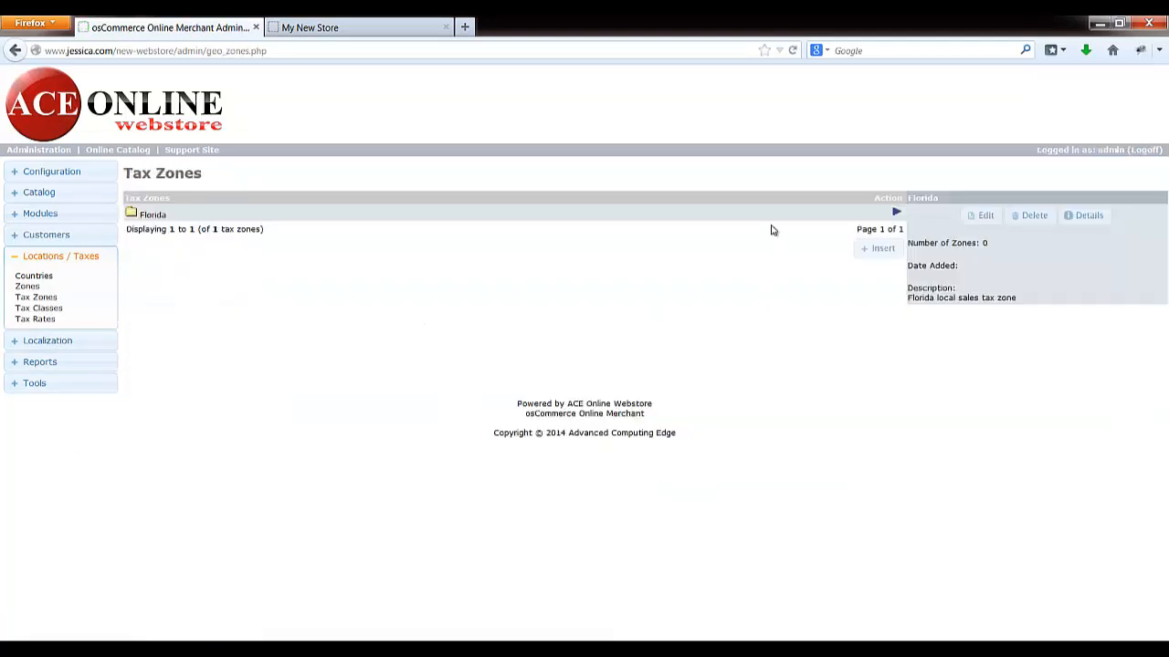
click(879, 248)
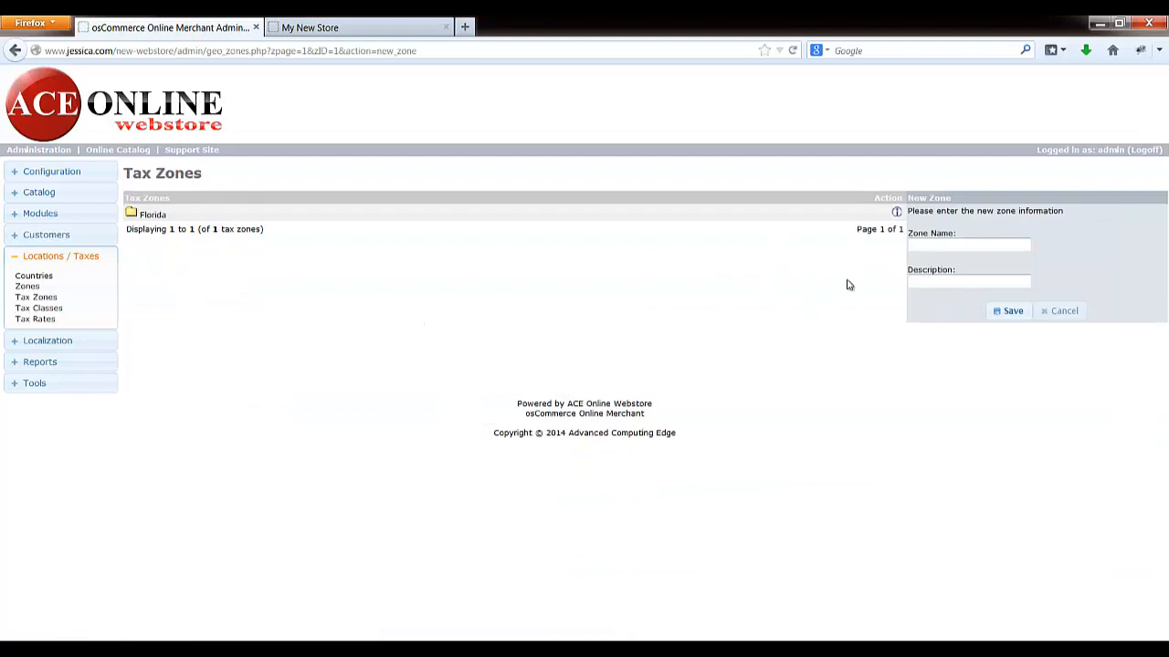
click(925, 245)
key(Tab)
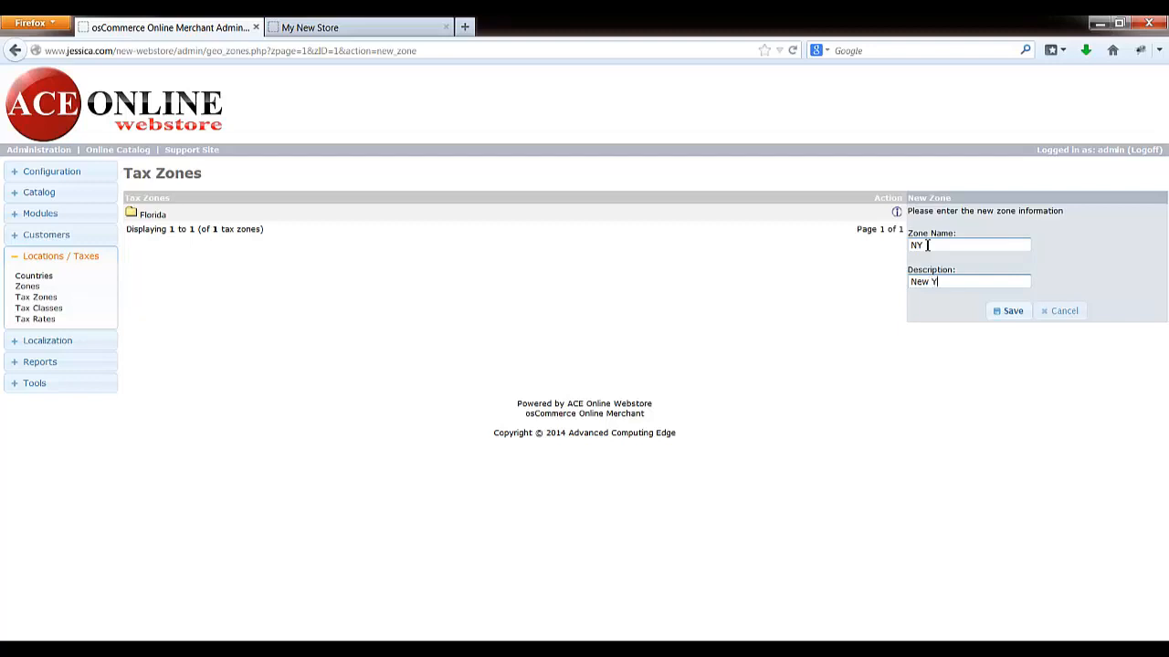
click(1006, 312)
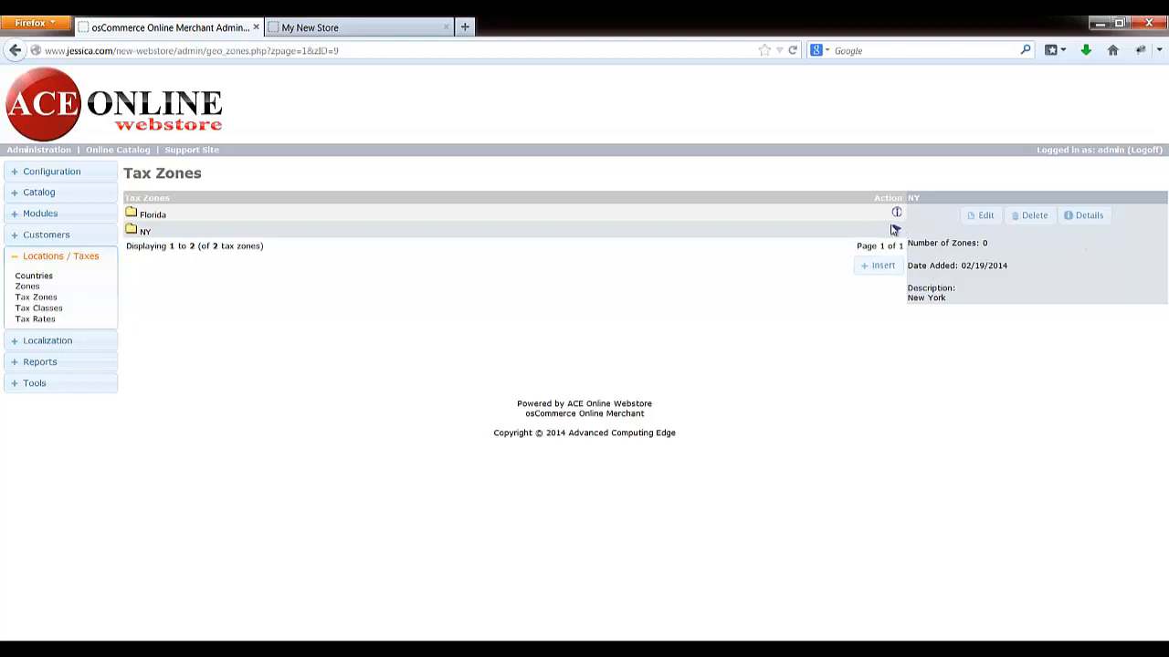
Step: Start a new sub zone inside the NY tax zone and set its country to United States
click(1088, 219)
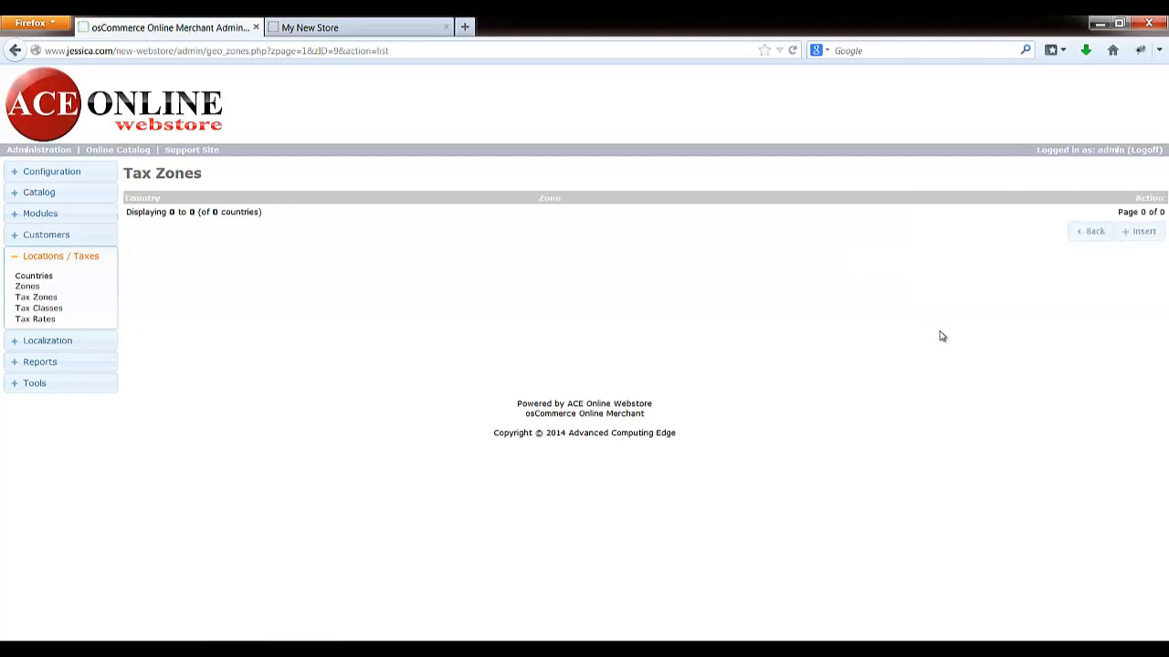
click(1145, 234)
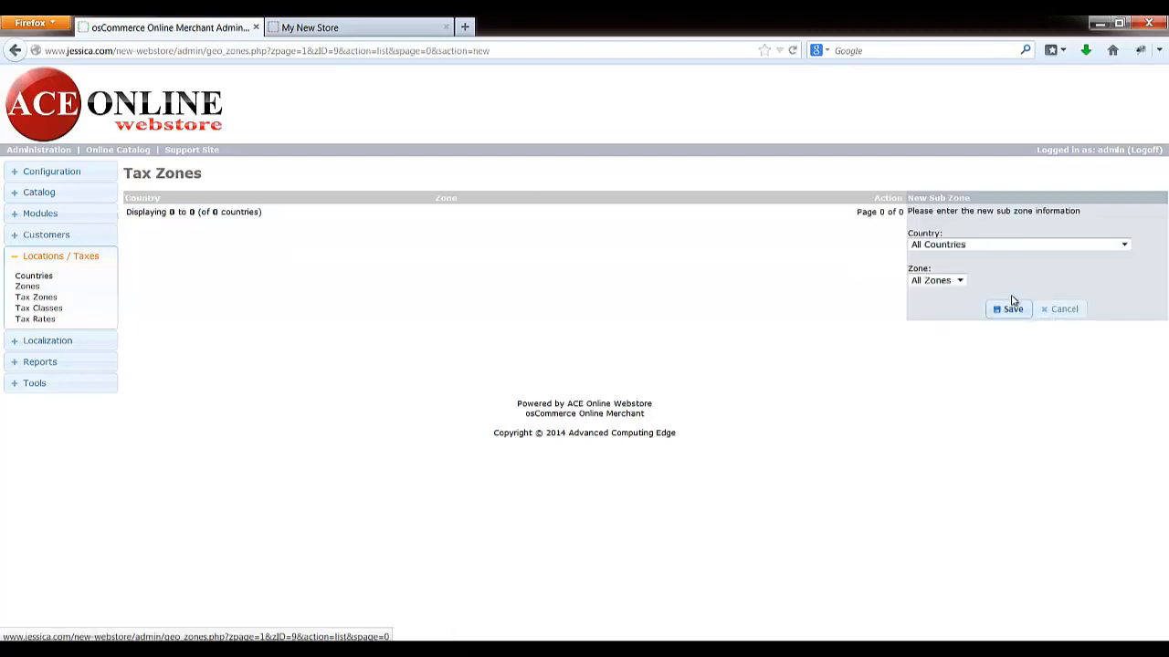
click(987, 247)
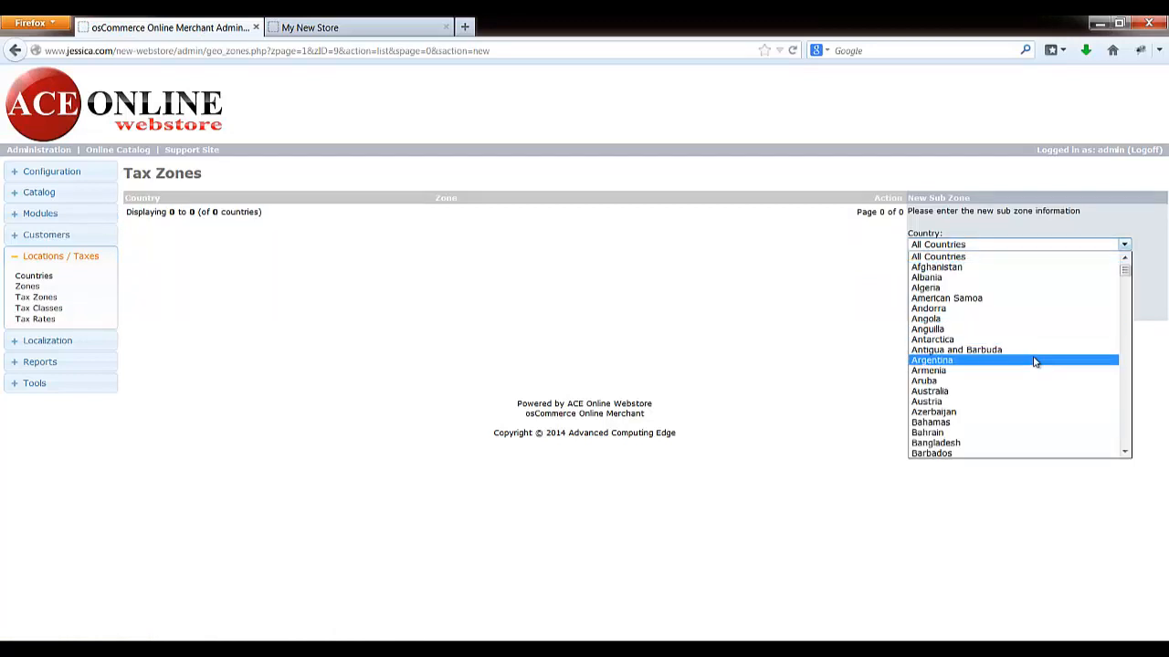
key(u)
scroll(1013, 392, down, 2)
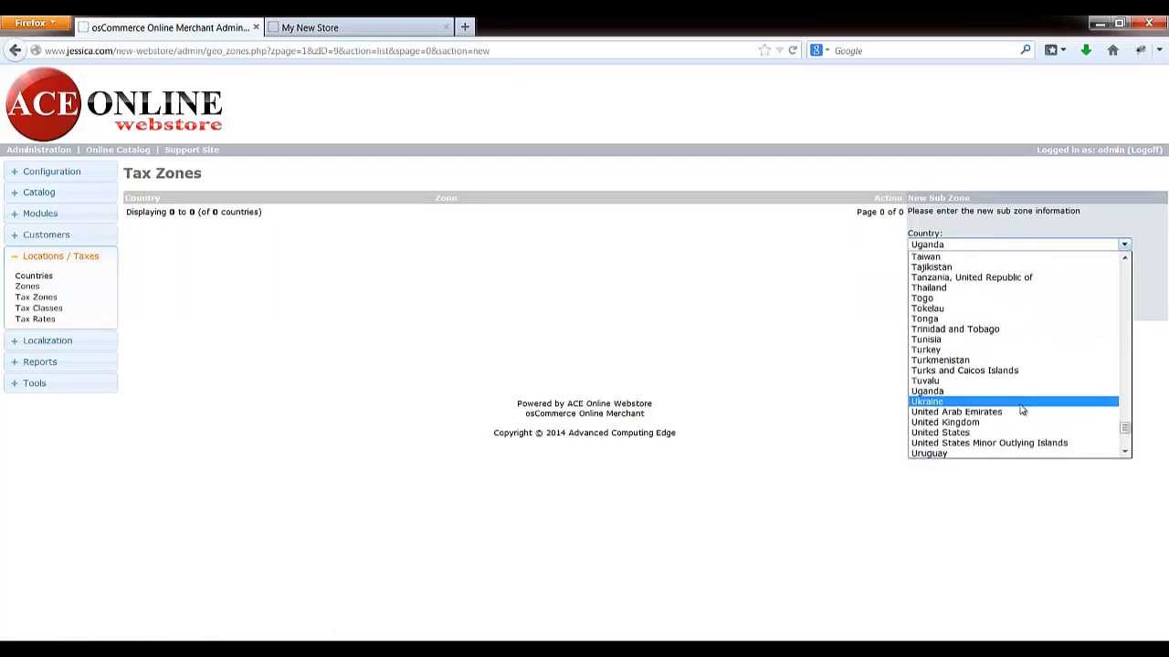
click(990, 419)
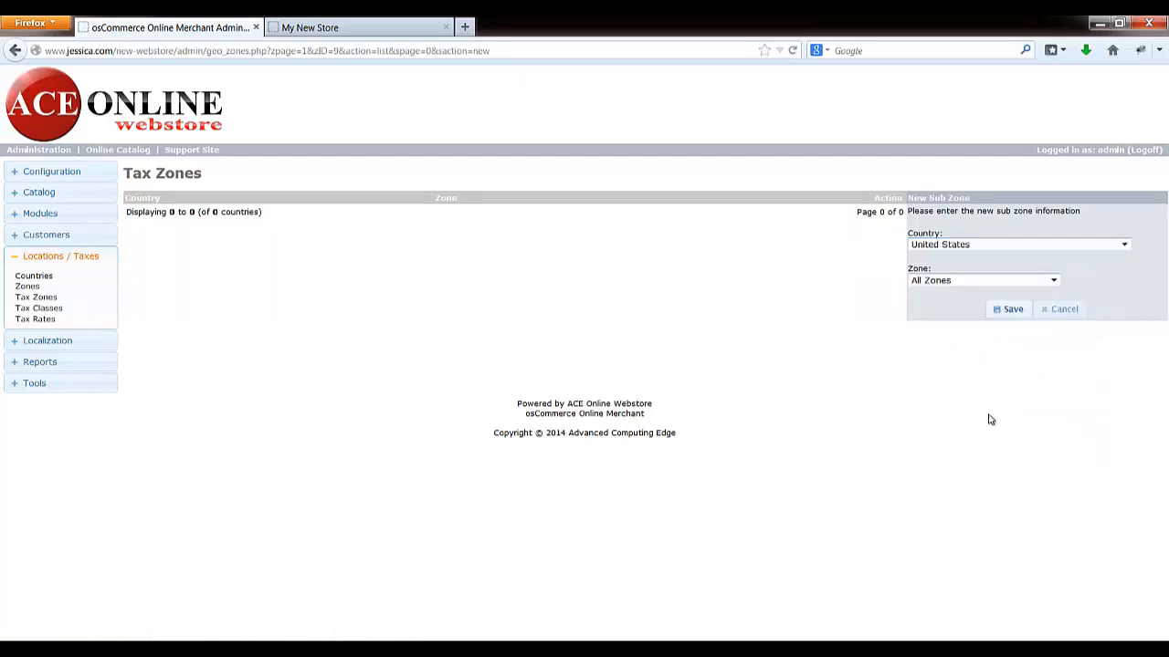
Step: Set the sub zone's zone to New York, save it and return to the list of tax zones
click(1055, 281)
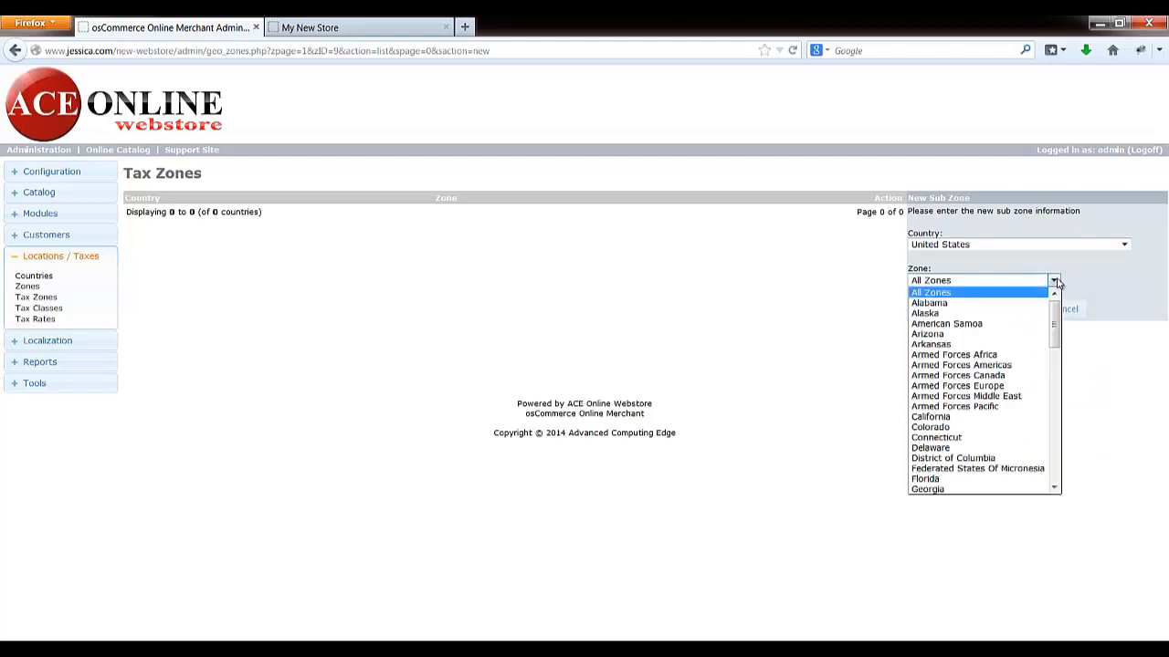
scroll(1008, 375, down, 2)
key(n)
scroll(1008, 374, down, 2)
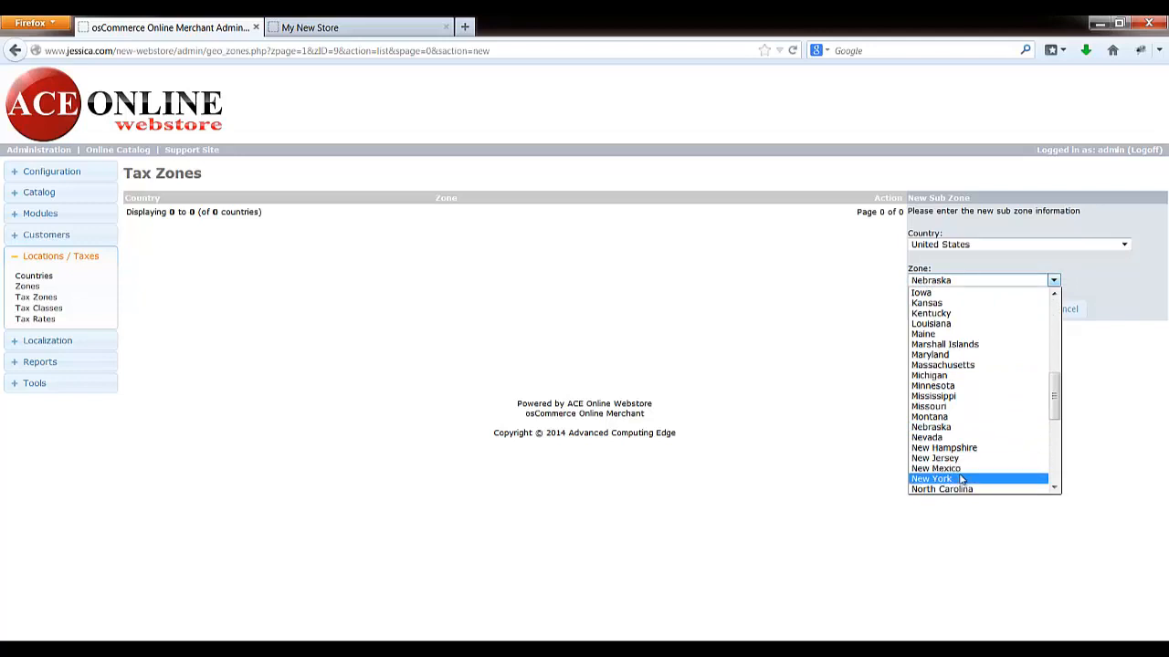
click(961, 479)
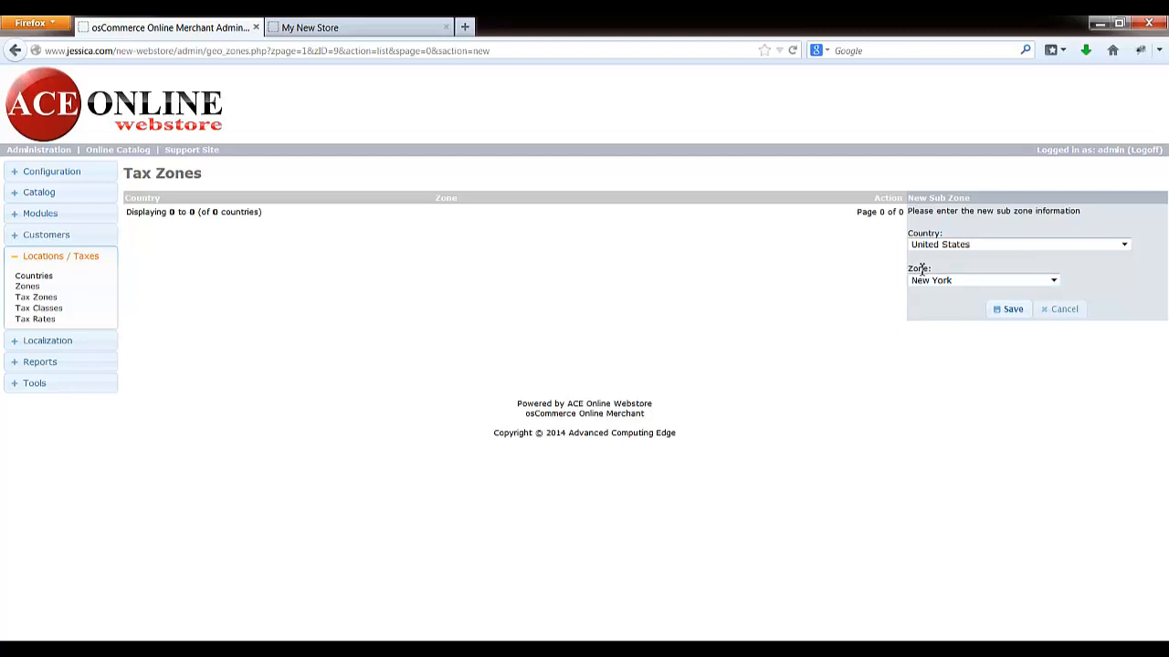
click(1003, 315)
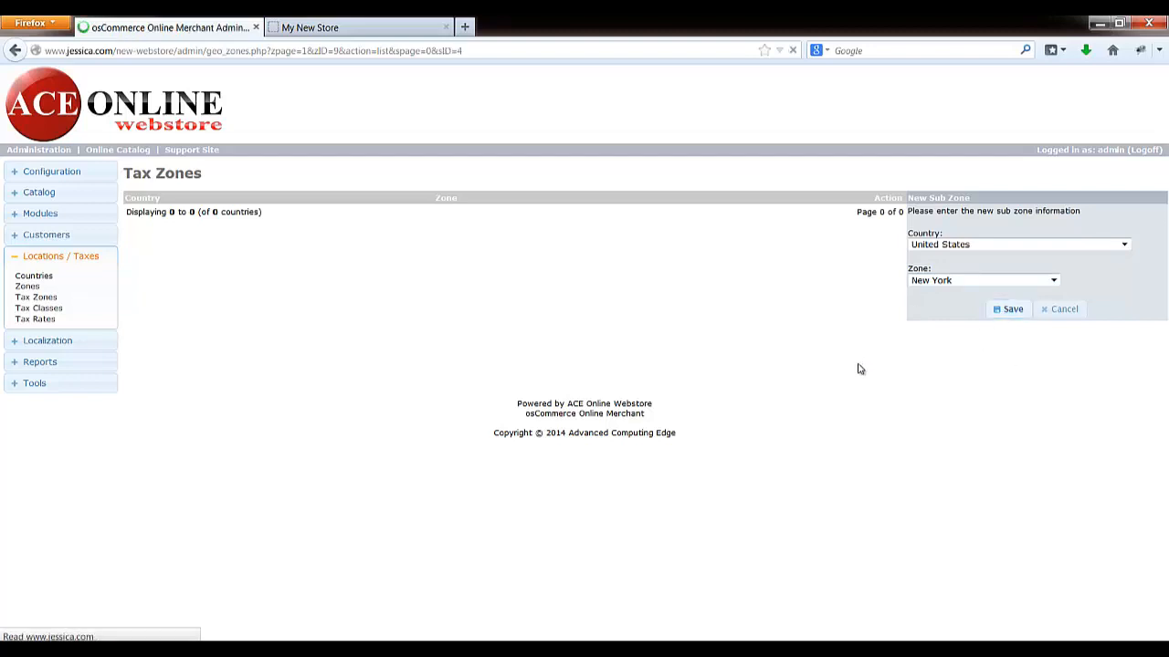
click(831, 247)
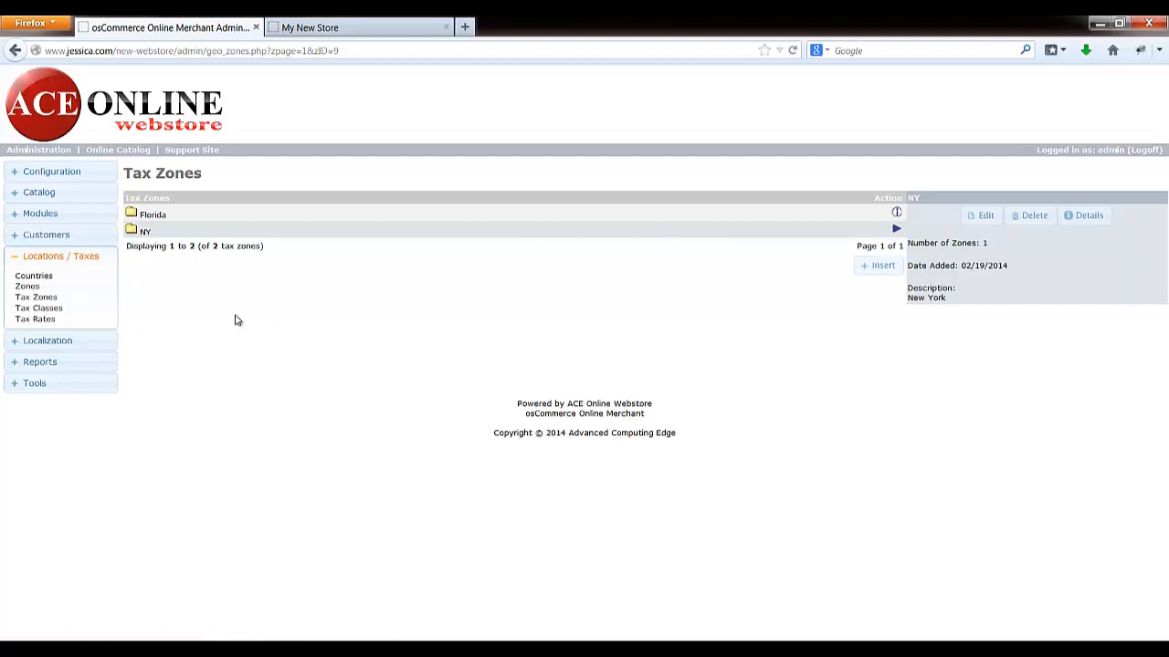
Step: Add a Taxable Goods tax rate of 8% for the NY zone, described as New York Local Tax
click(36, 320)
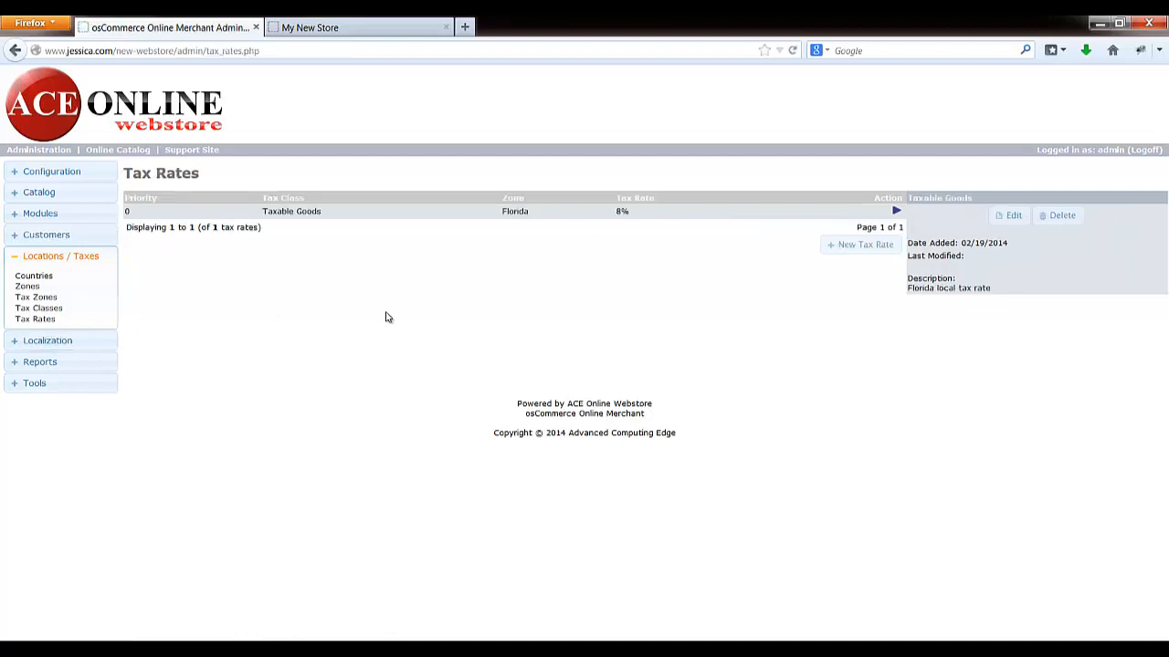
click(858, 249)
click(948, 280)
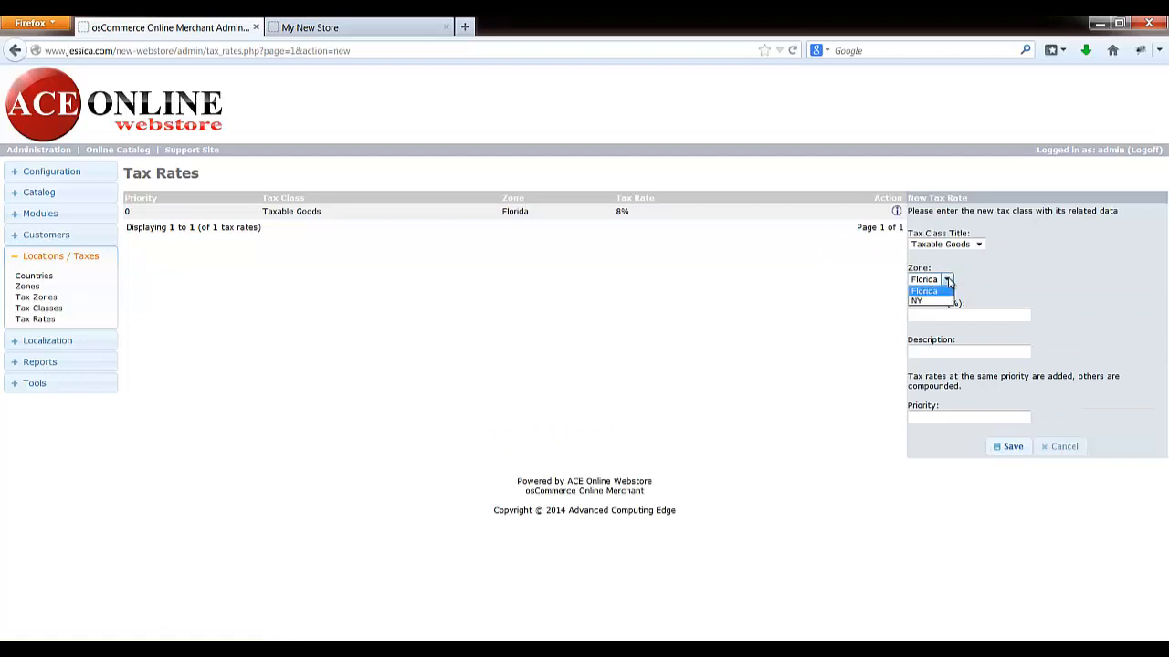
click(946, 303)
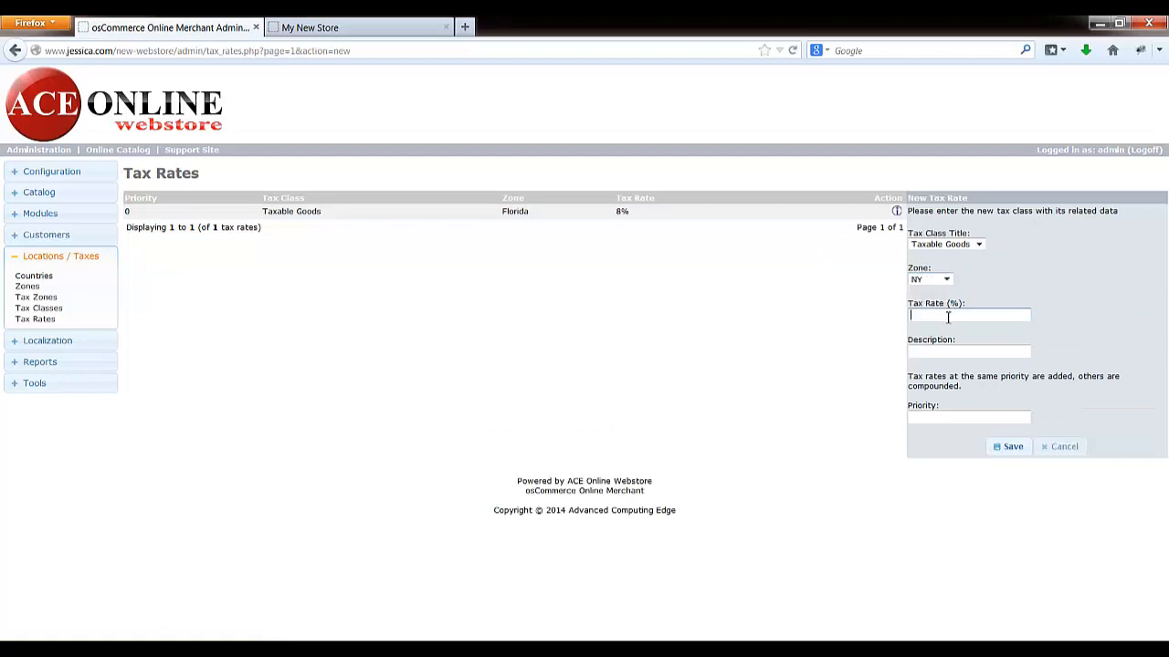
click(939, 354)
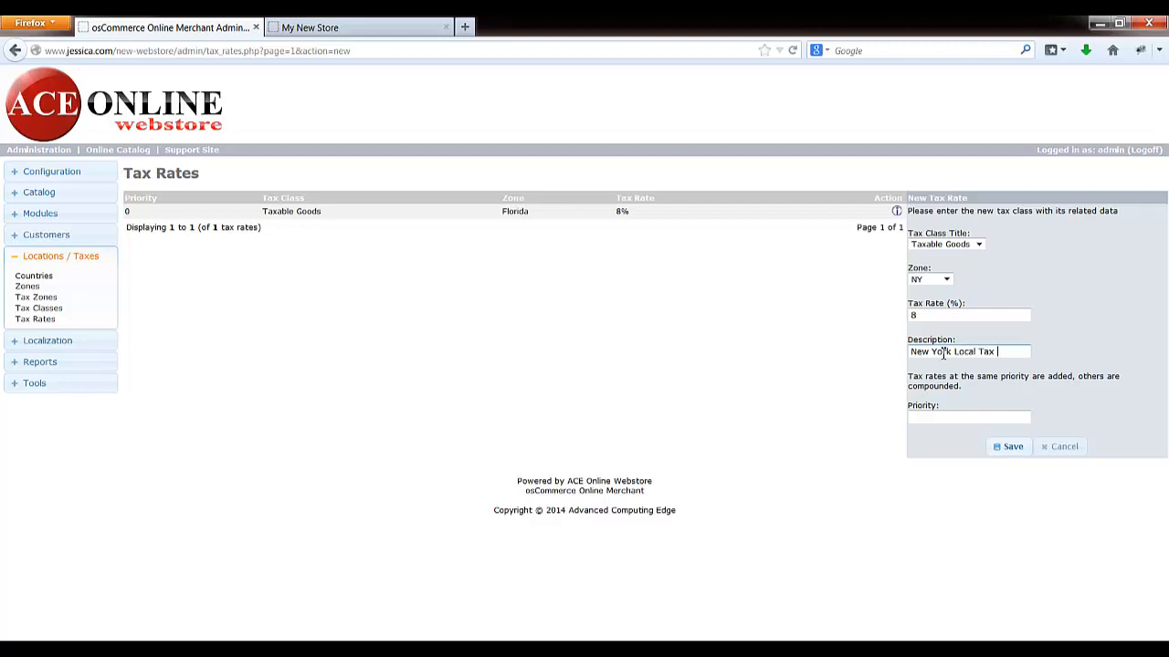
click(1006, 446)
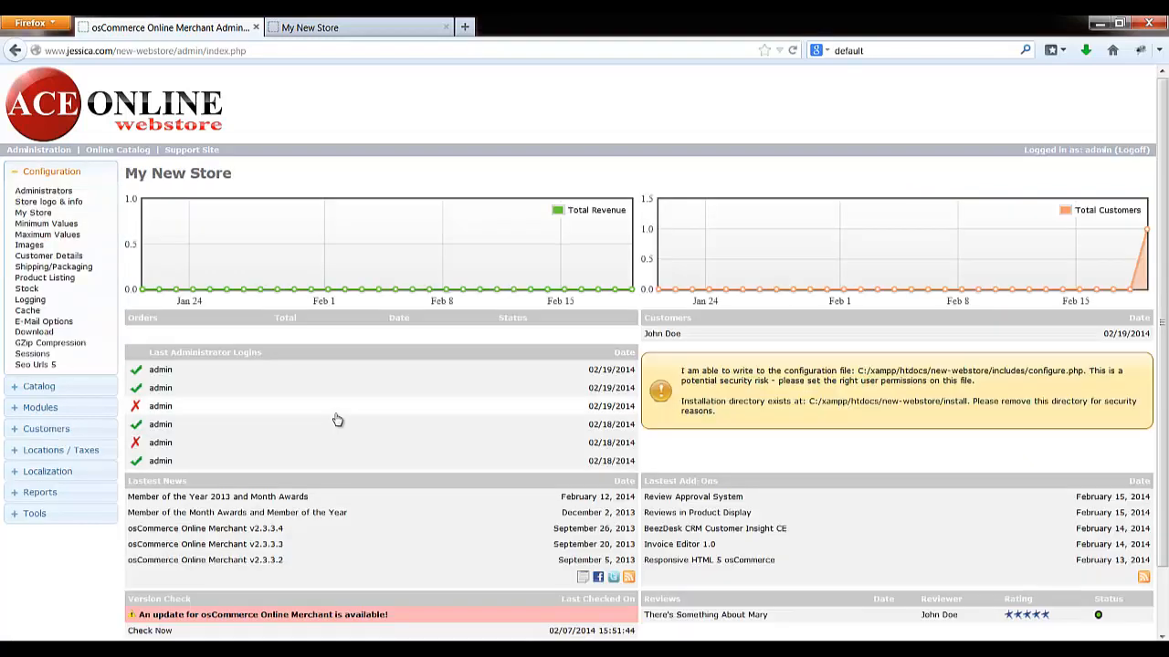
Step: Add Canadian Dollar (CAD) from the common currencies as a new store currency, without making it the default
click(76, 475)
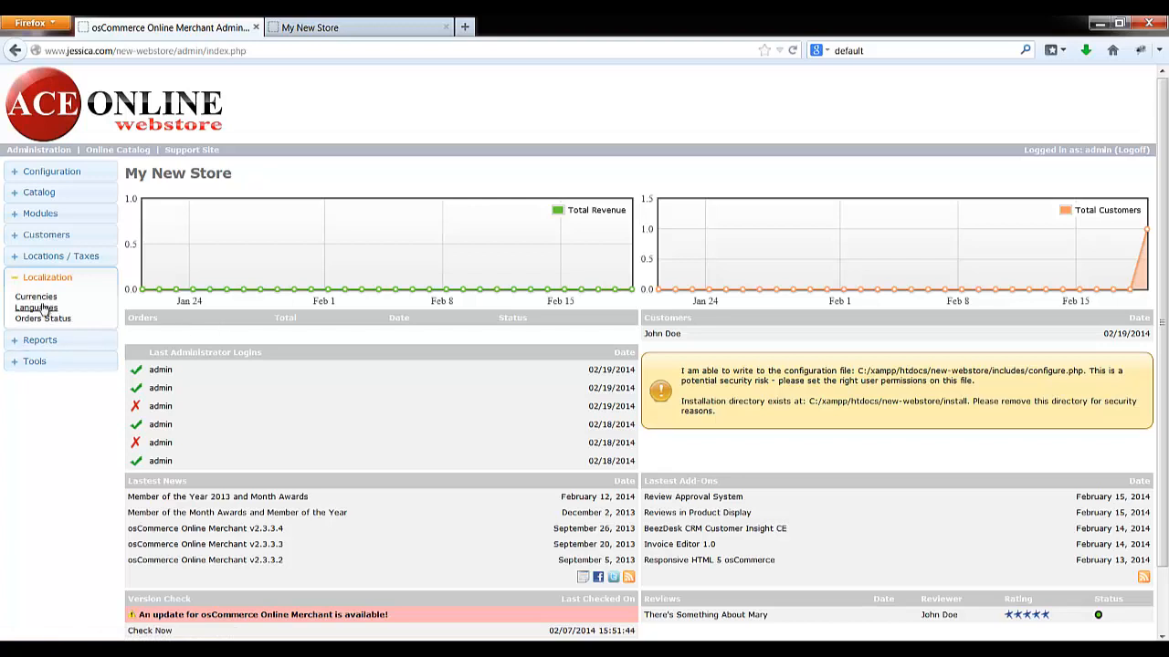
click(46, 302)
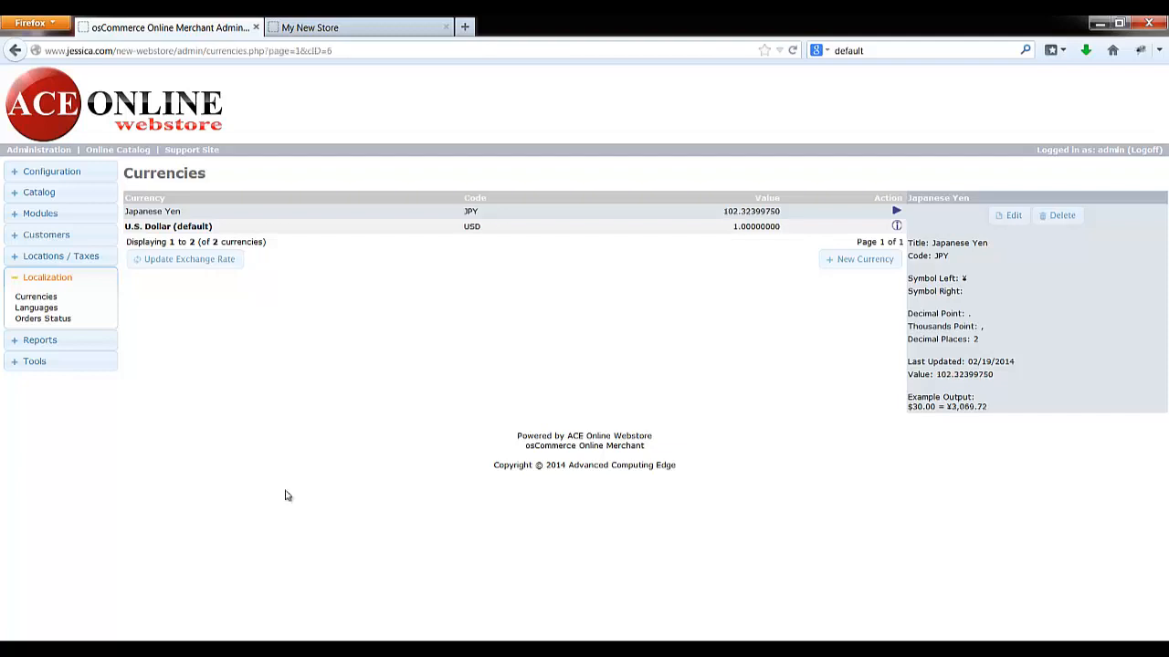
click(864, 264)
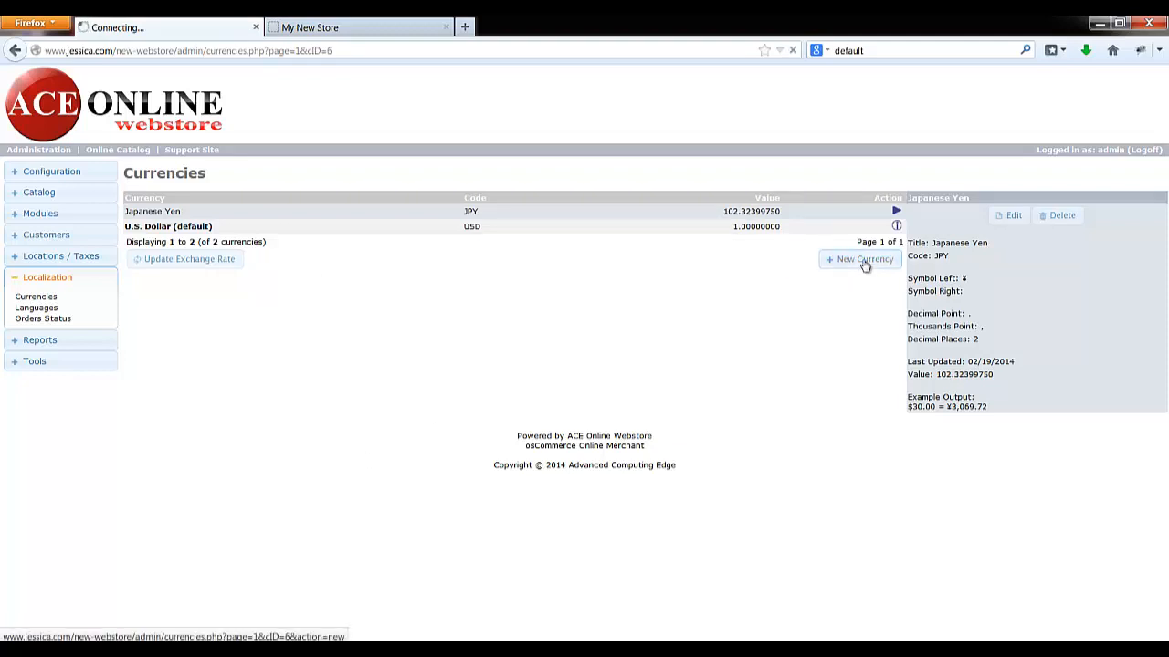
click(1022, 234)
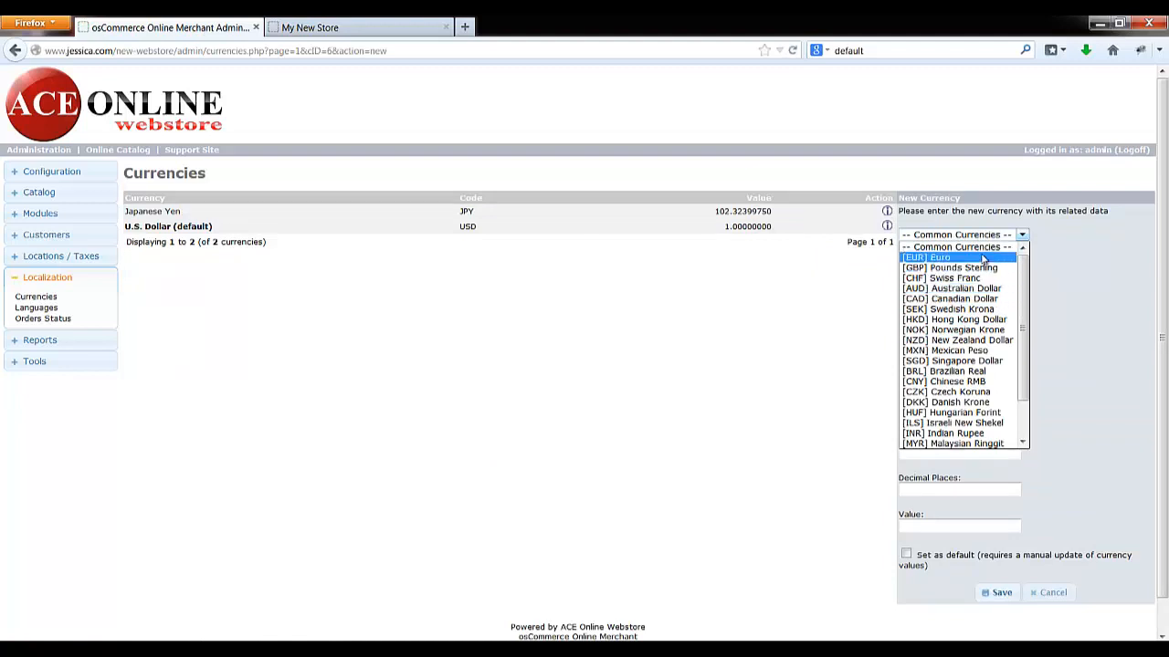
click(980, 298)
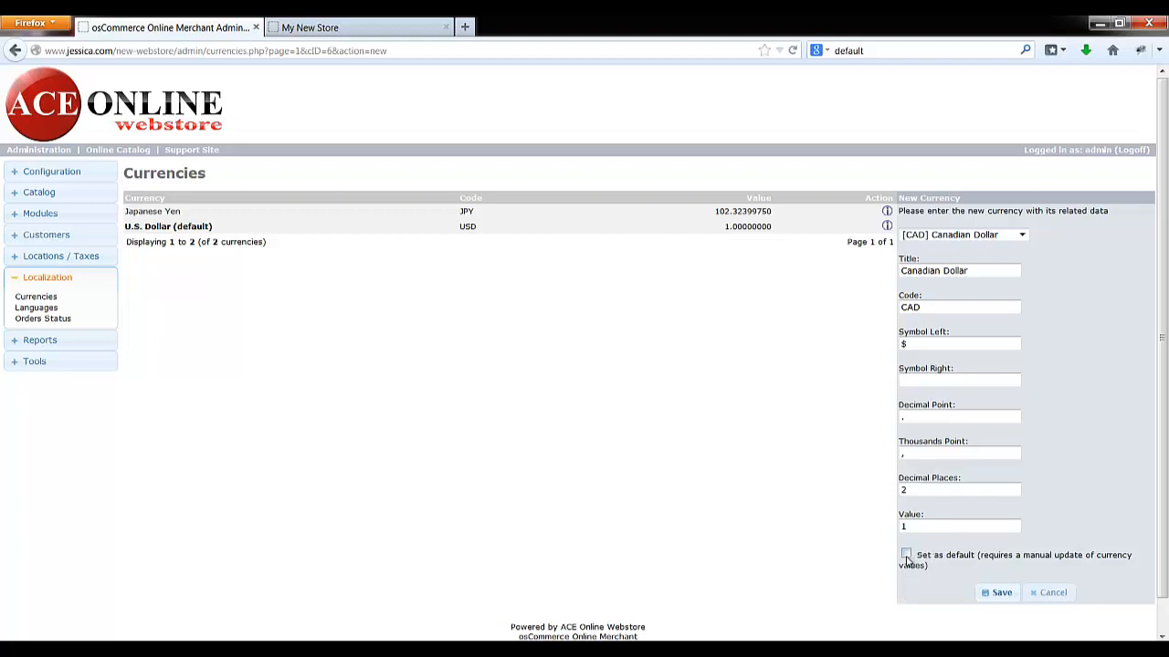
click(1003, 593)
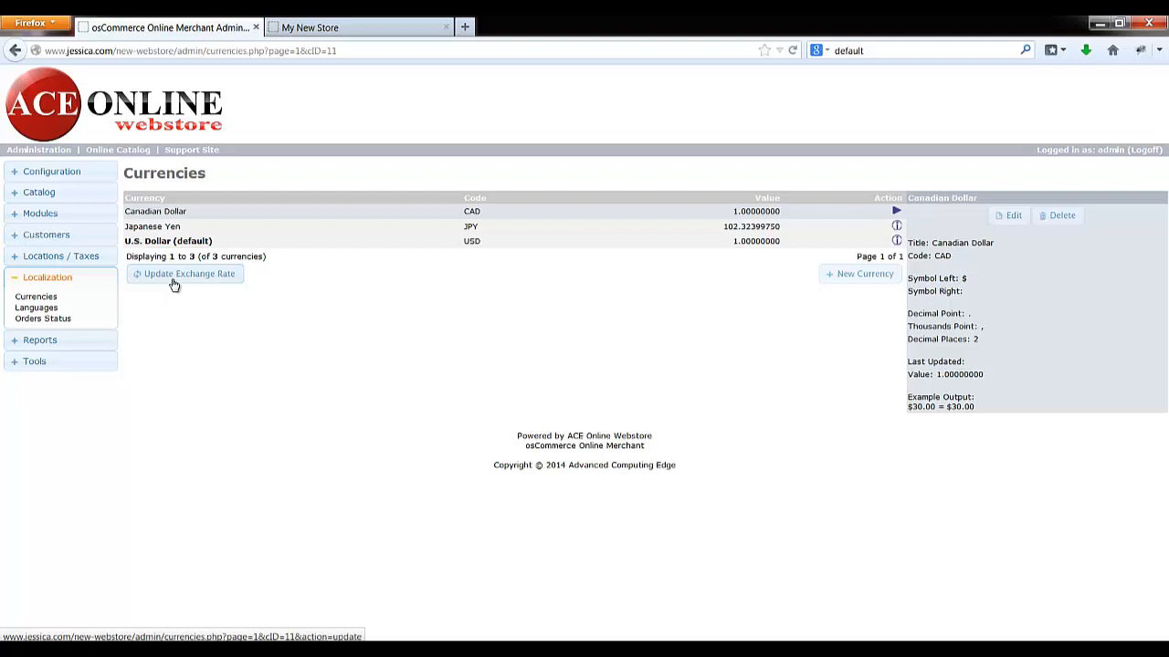
Step: Update the exchange rates of the store currencies twice, and open the Canadian Dollar entry for editing
click(200, 280)
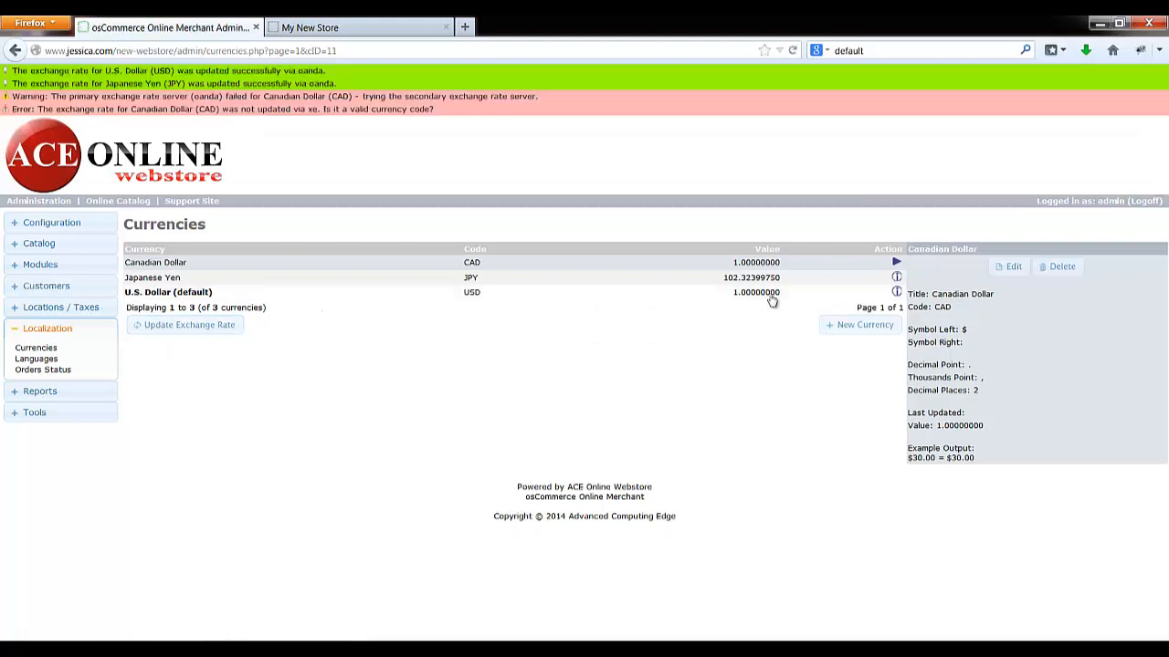
click(201, 332)
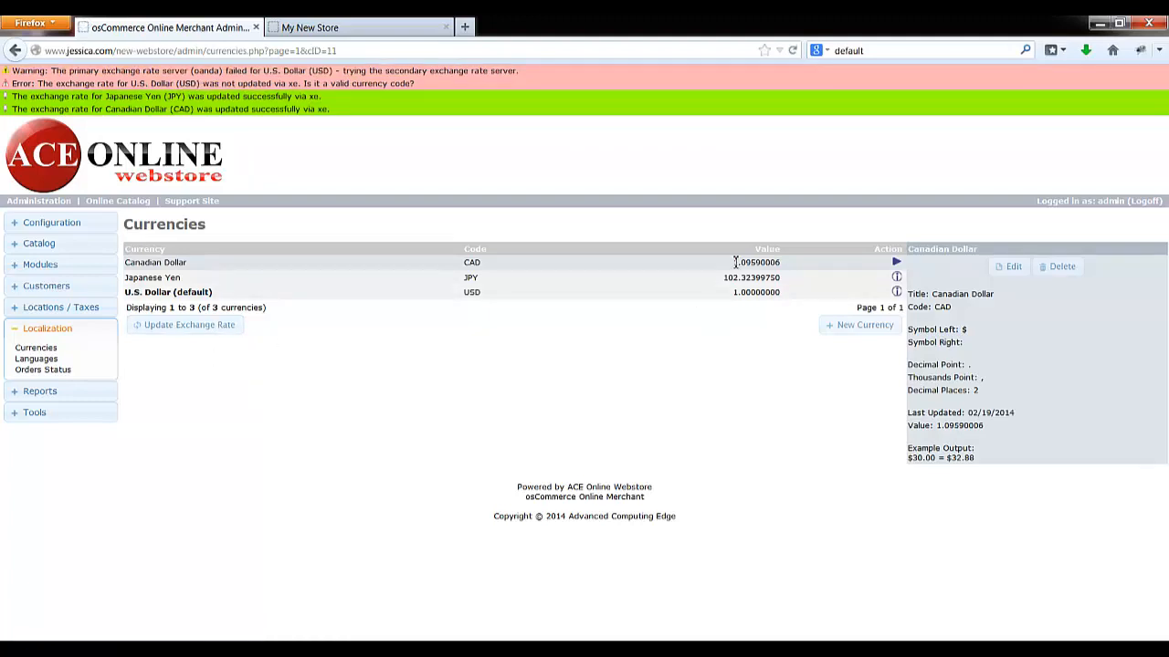
drag(732, 262, 790, 268)
click(790, 268)
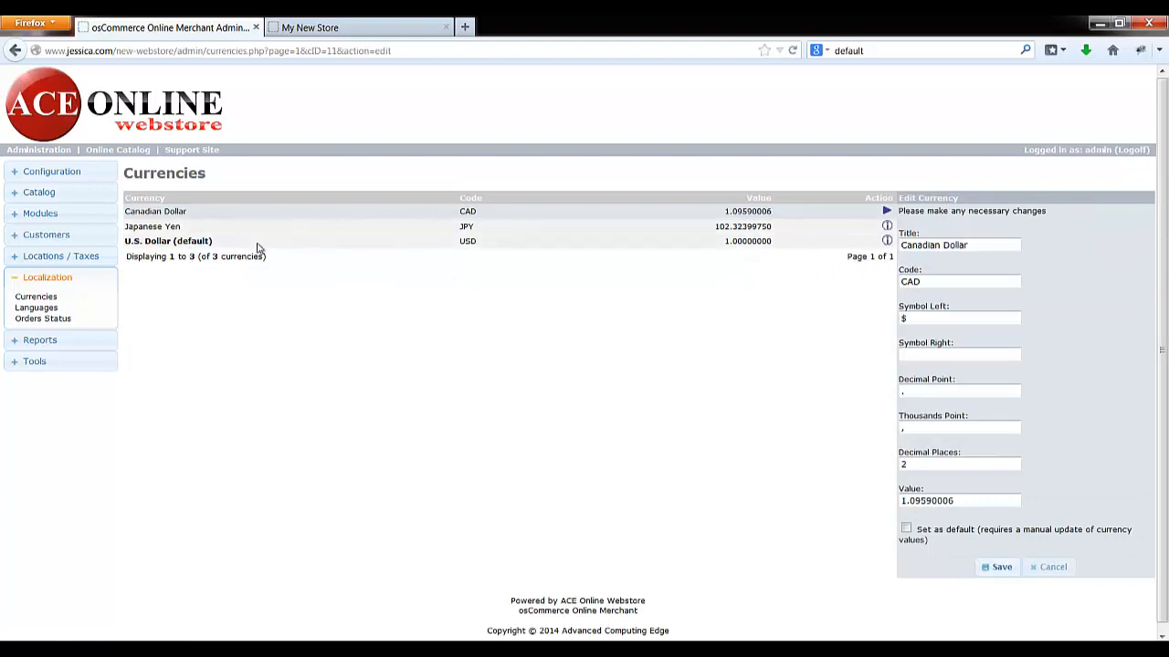
Step: Switch to the storefront, reload it and examine the product prices in U.S. Dollar
click(792, 51)
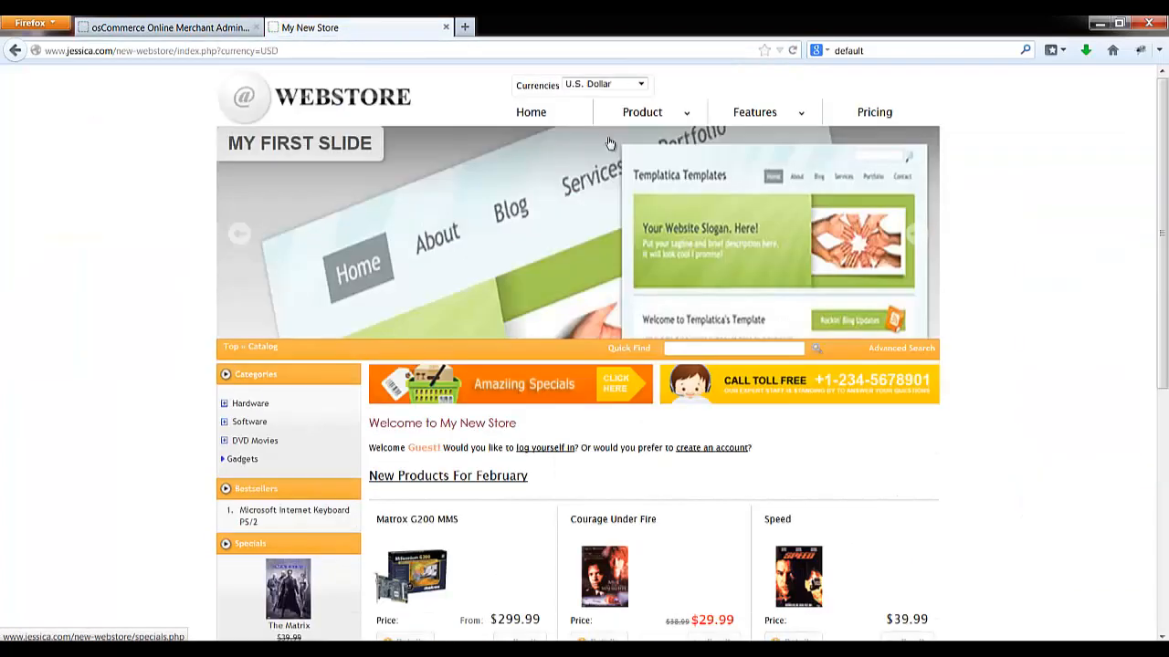
scroll(990, 367, down, 5)
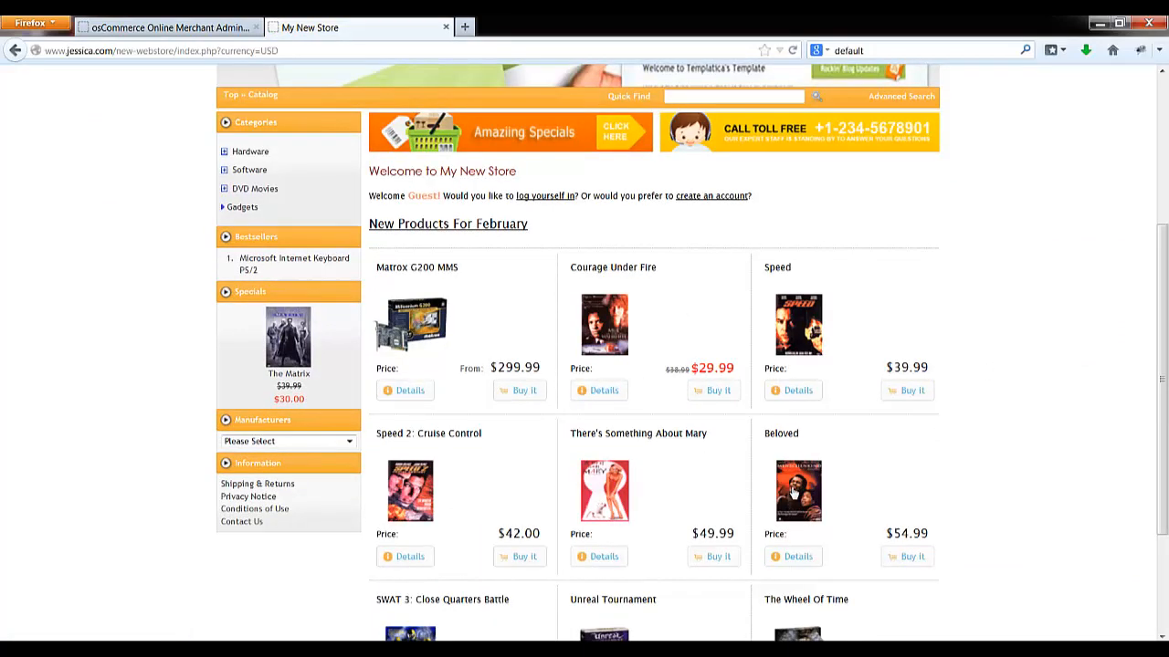
scroll(792, 493, down, 3)
scroll(741, 473, up, 8)
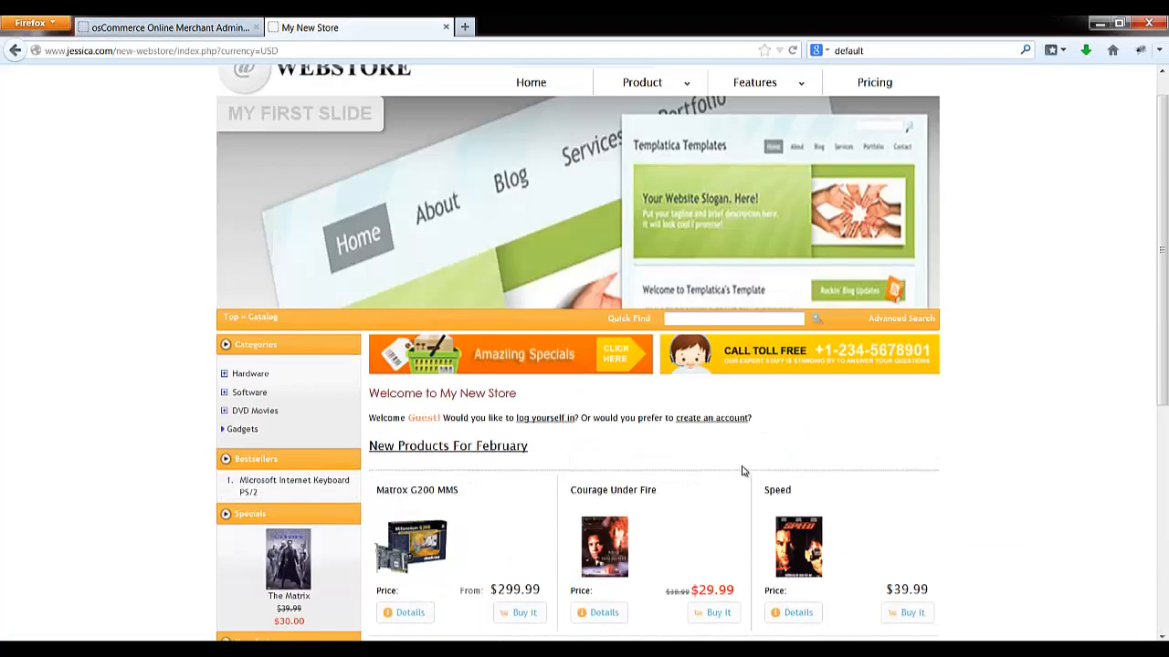
scroll(745, 472, down, 5)
scroll(748, 469, up, 5)
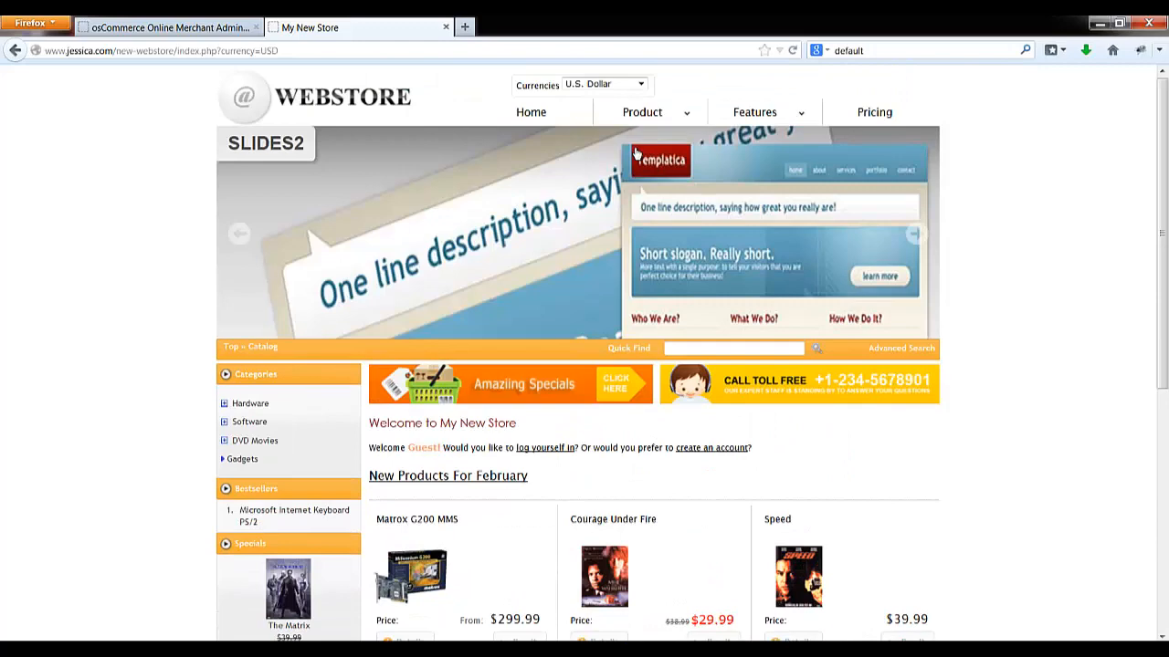
Step: Change the storefront currency to Canadian Dollar and review the converted product prices
click(605, 84)
click(598, 115)
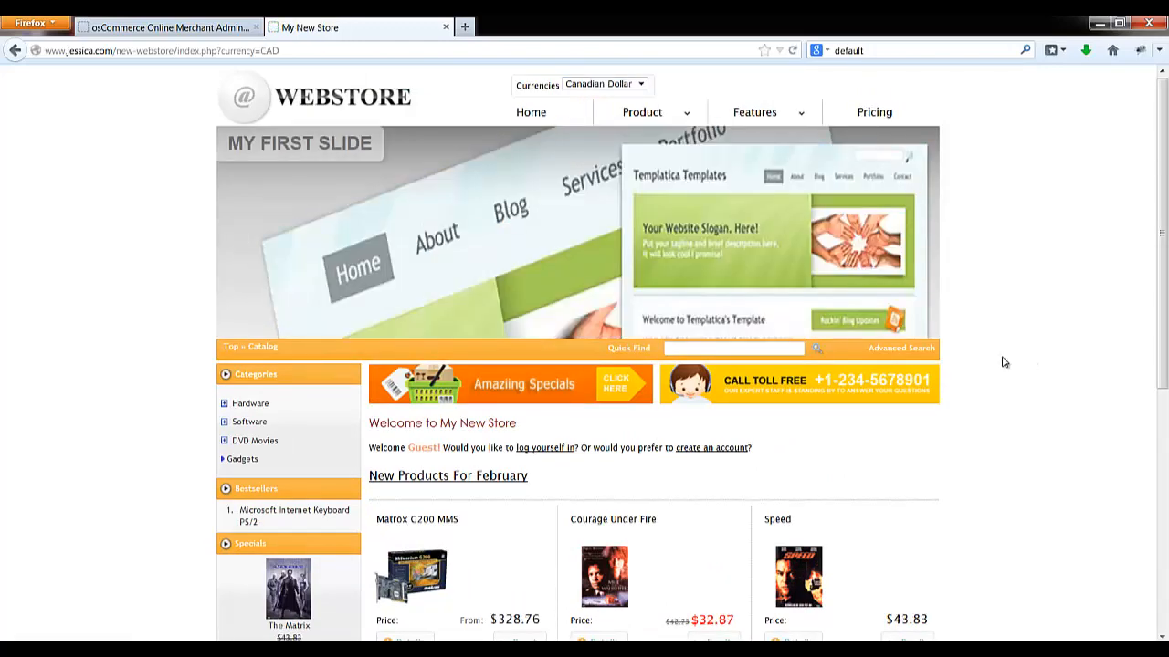
scroll(1002, 363, down, 6)
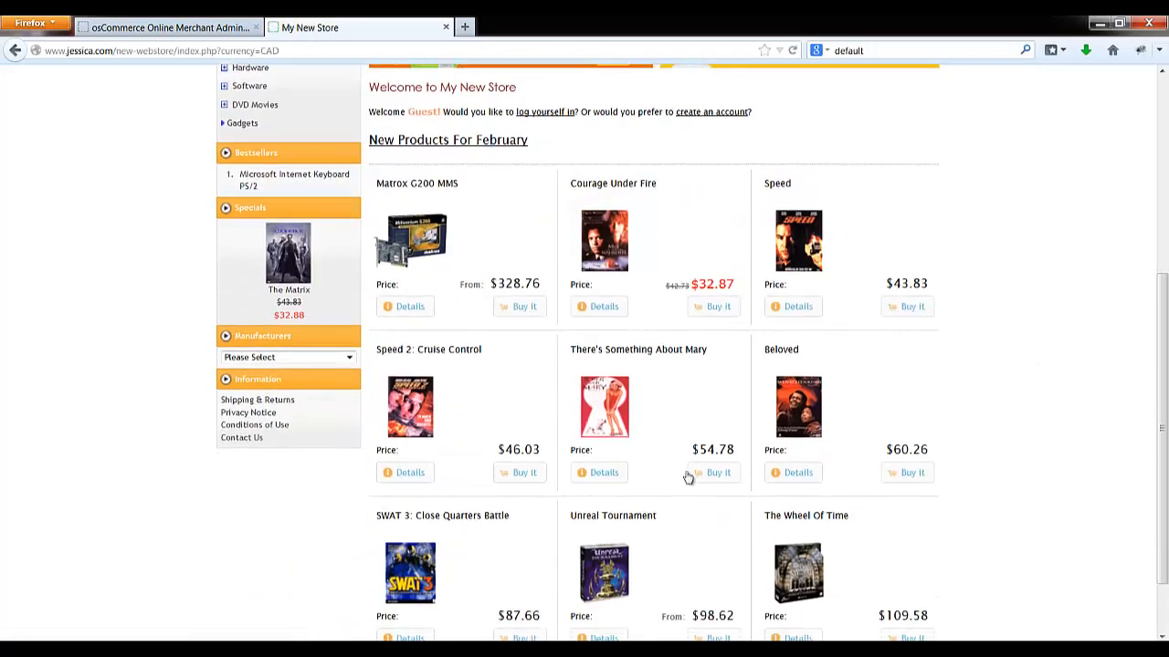
scroll(730, 476, up, 6)
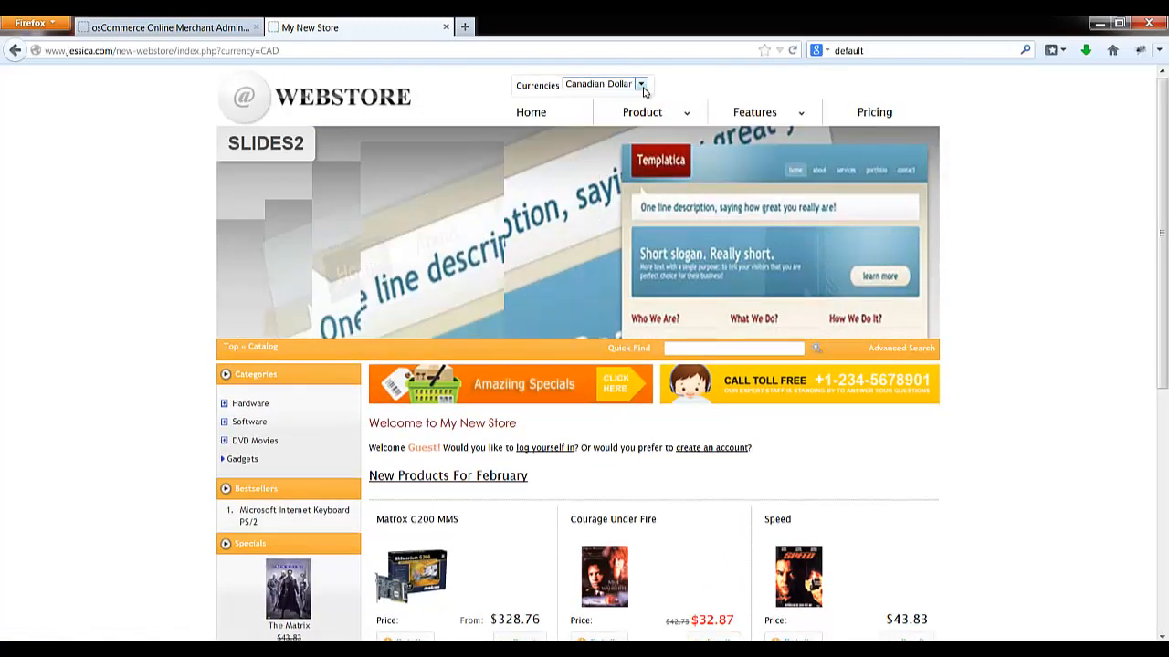
Step: Change the storefront currency to Japanese Yen and review the converted product prices
click(639, 83)
click(598, 106)
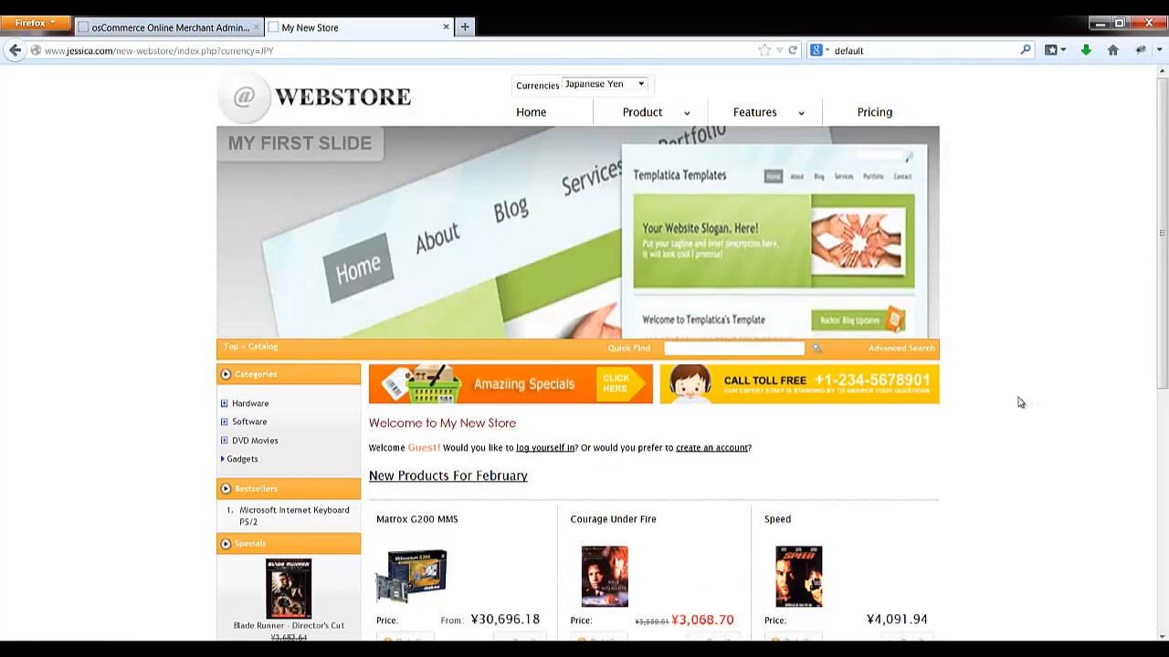
scroll(1021, 399, down, 7)
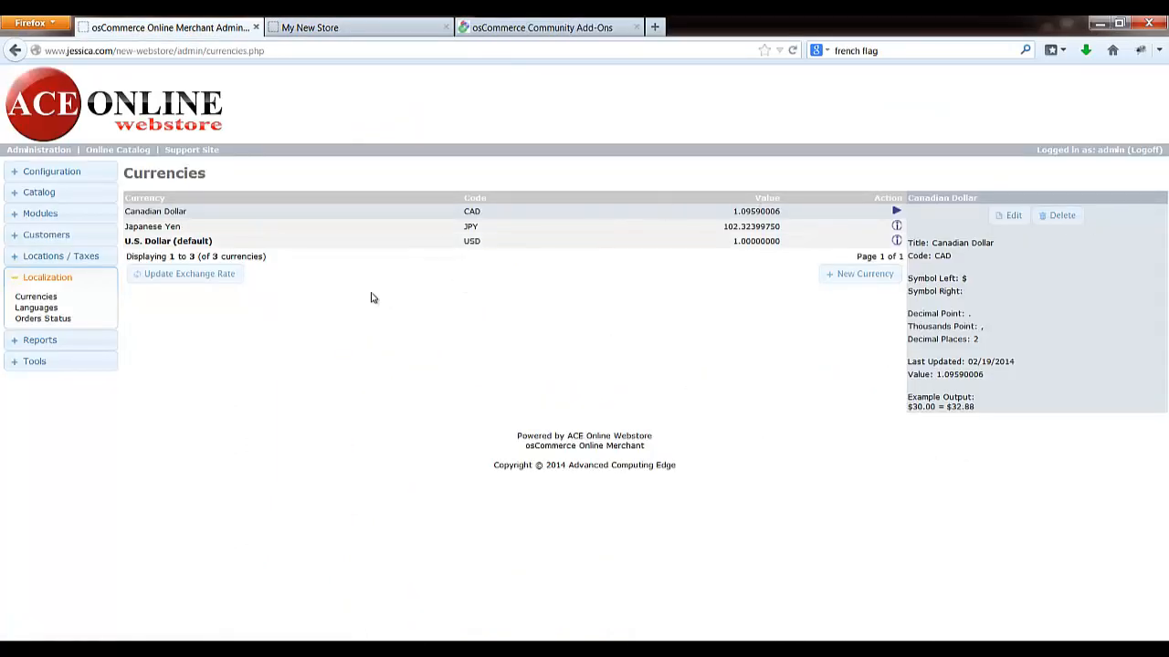
Step: Add French as a new store language with code fr, image icon.gif, directory French and sort order 2, without making it the default
click(38, 309)
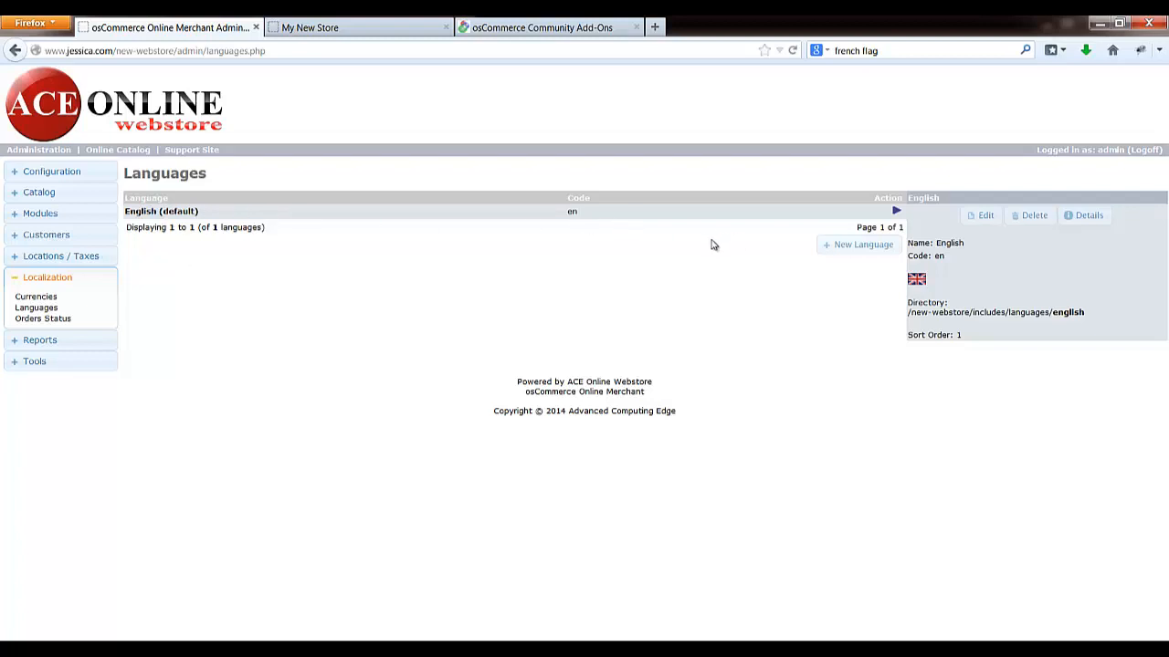
click(843, 246)
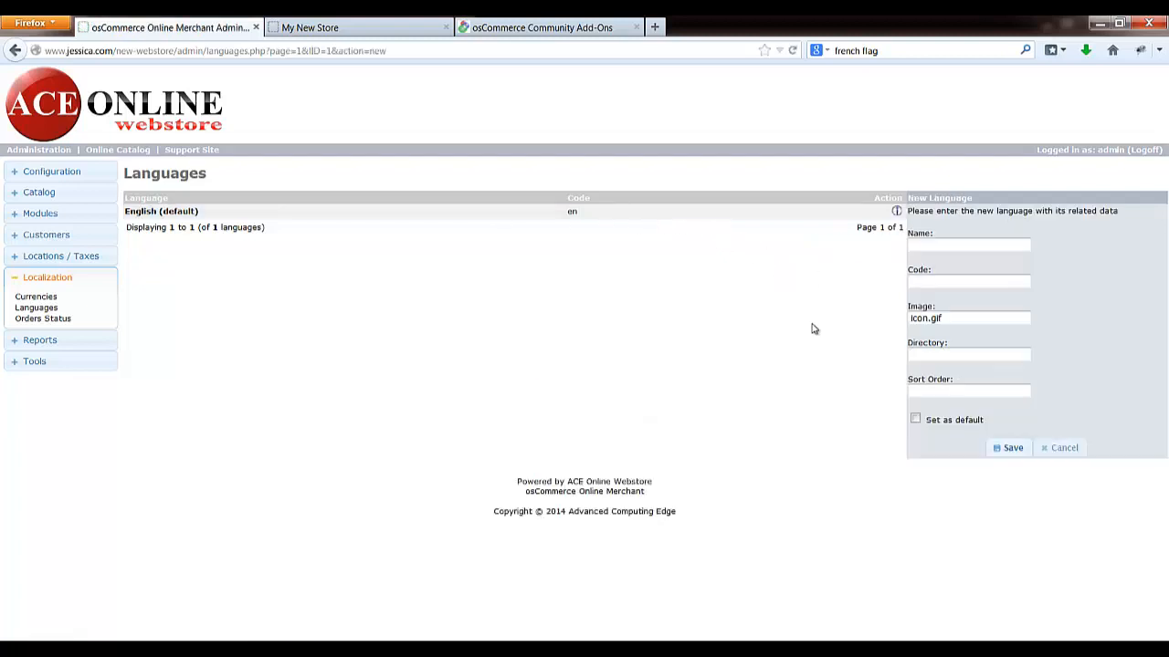
click(930, 245)
key(Tab)
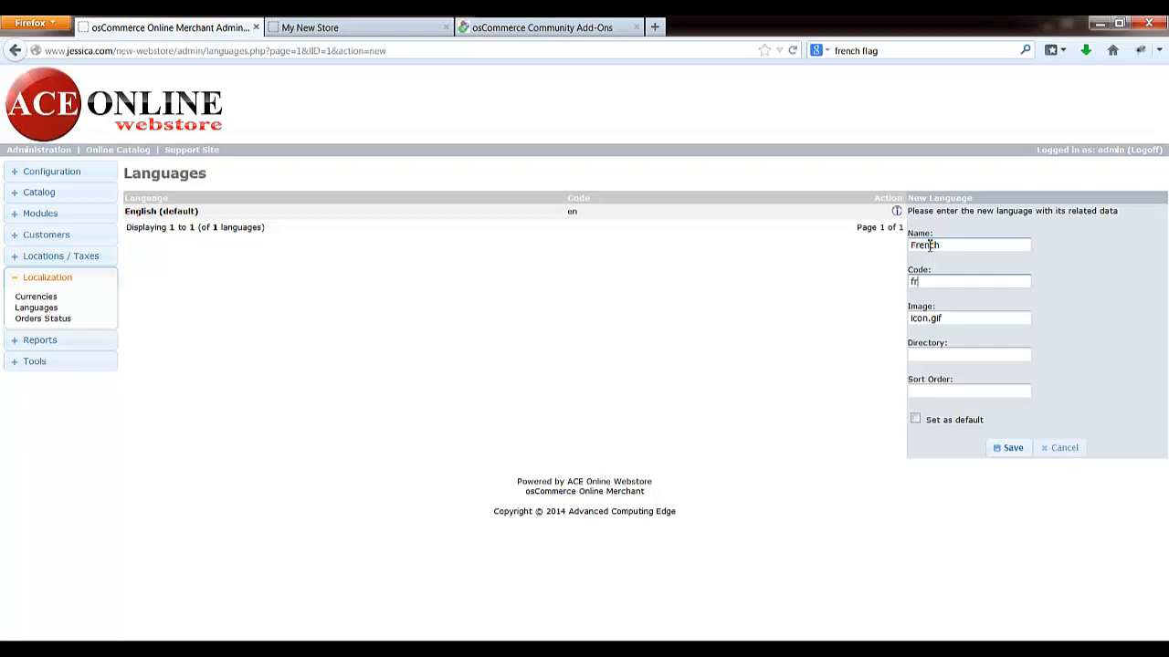
text(fr)
key(Tab)
key(Tab)
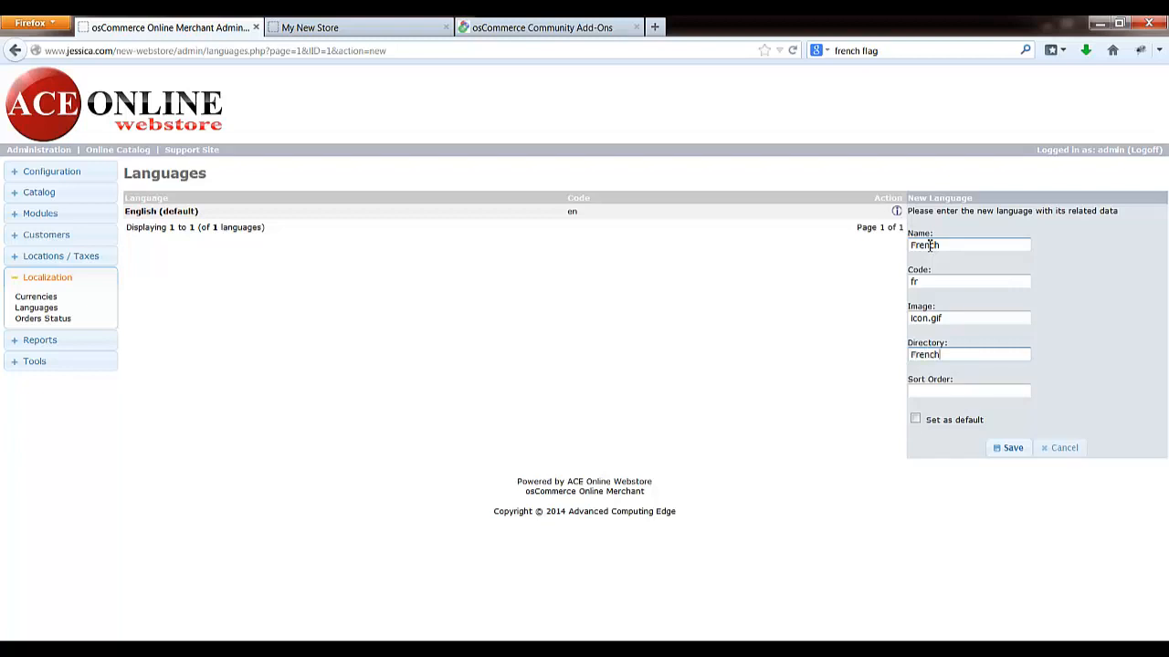
key(Tab)
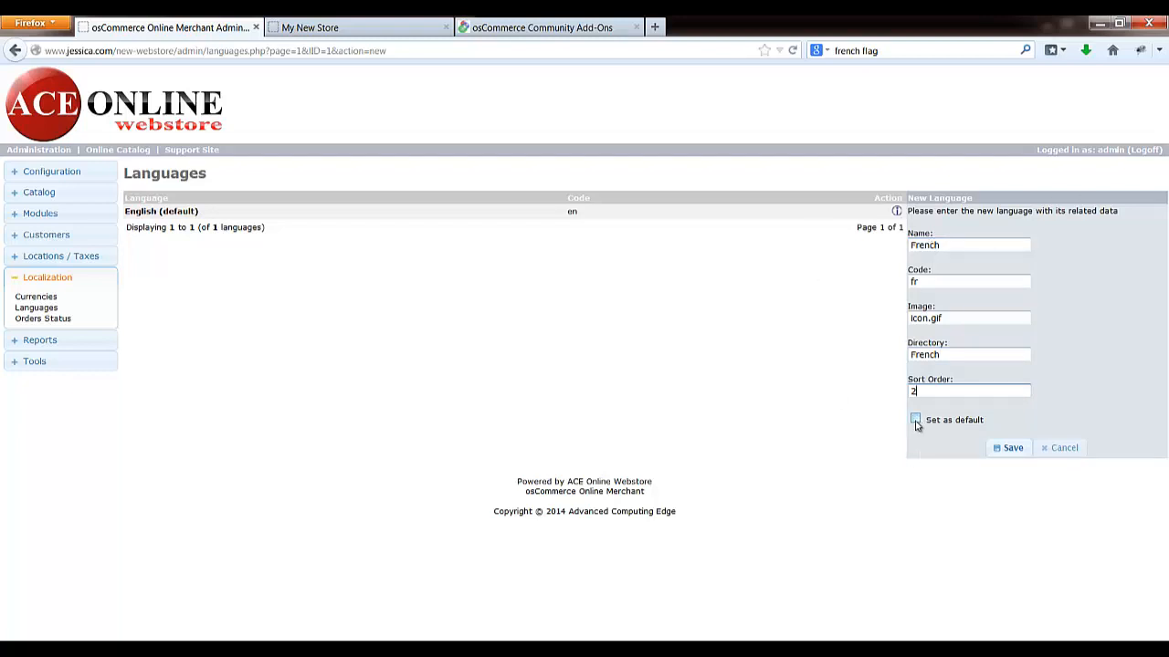
click(1010, 453)
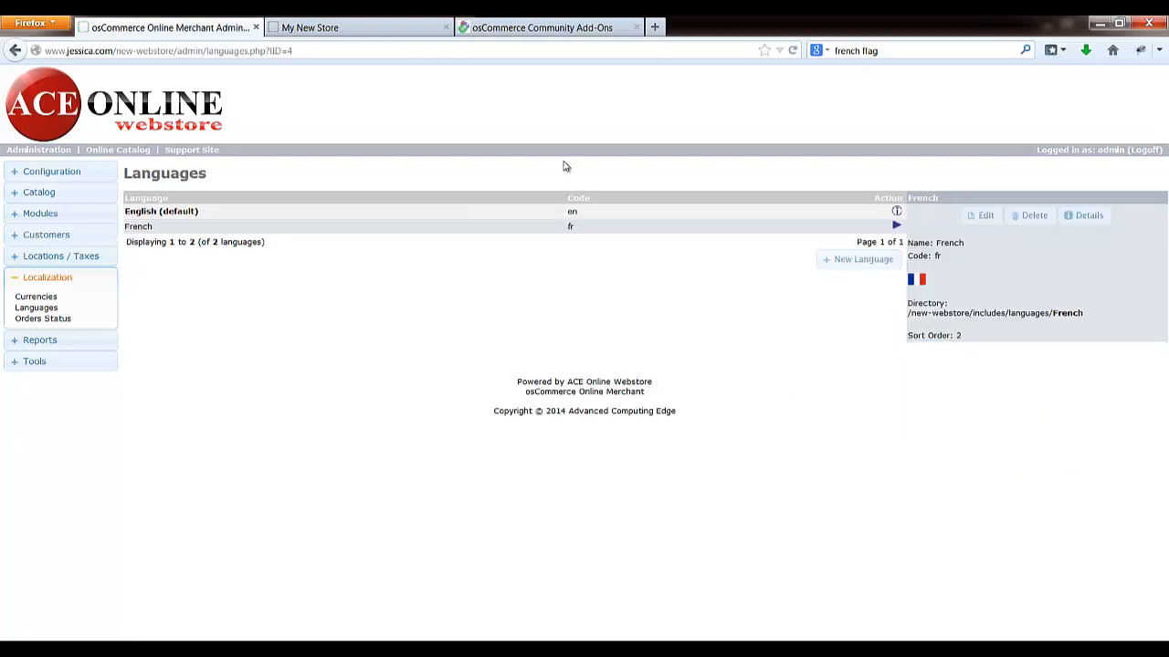
Step: Reload the storefront and switch its language between French and English twice to compare the page text
click(347, 26)
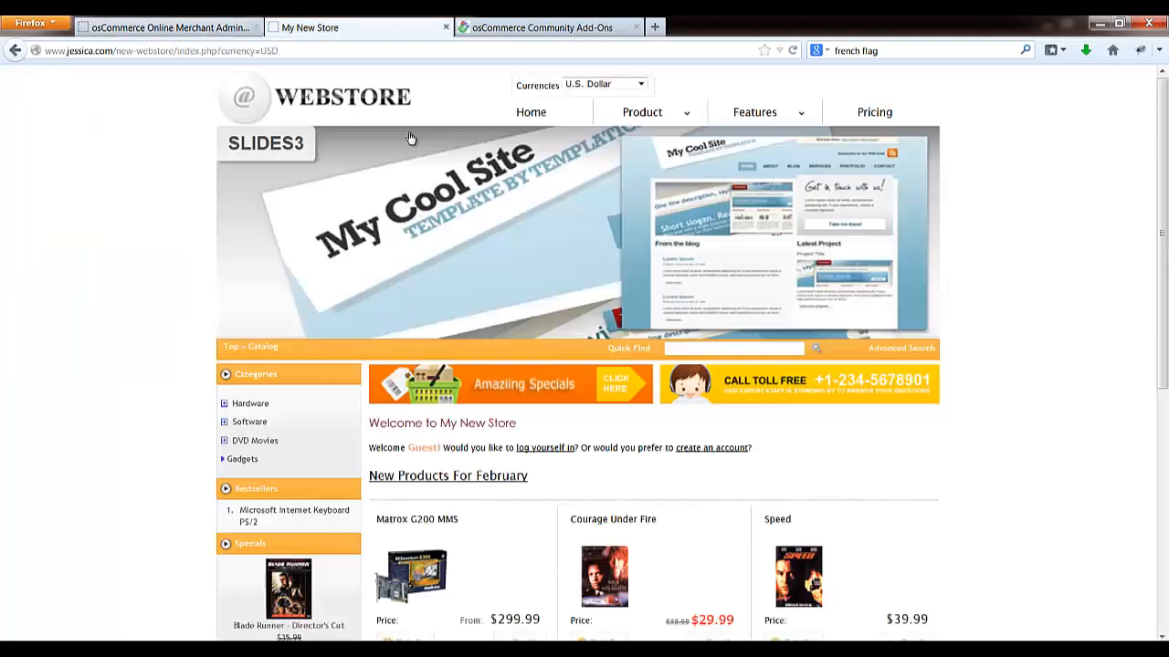
click(792, 50)
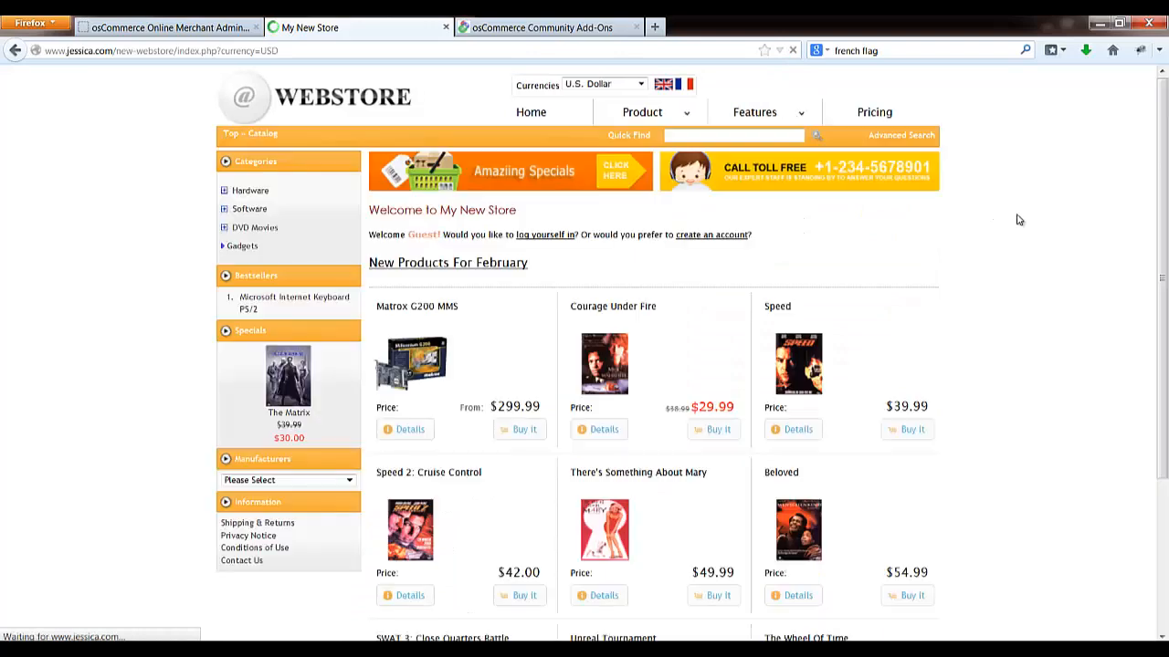
click(689, 88)
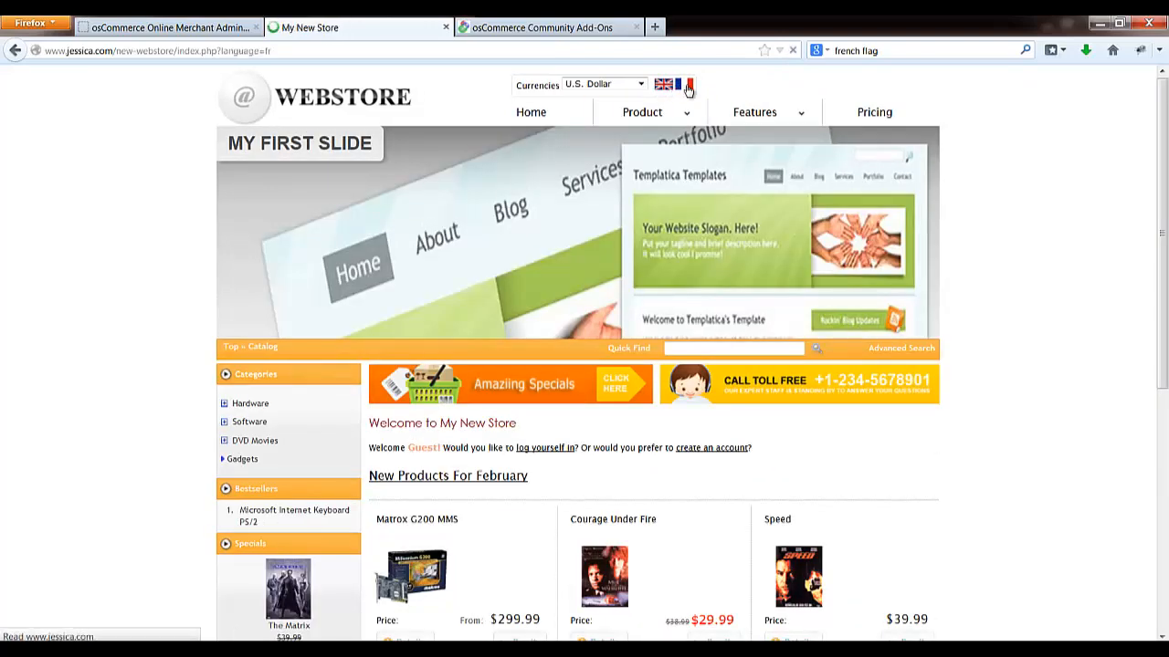
click(664, 86)
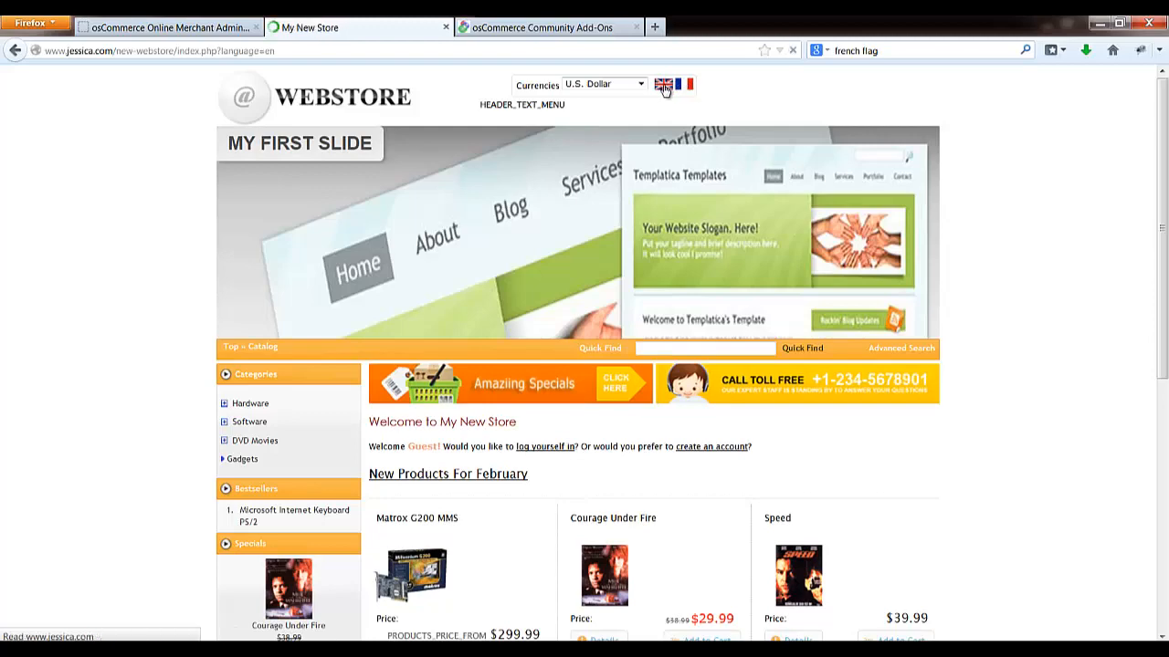
click(689, 87)
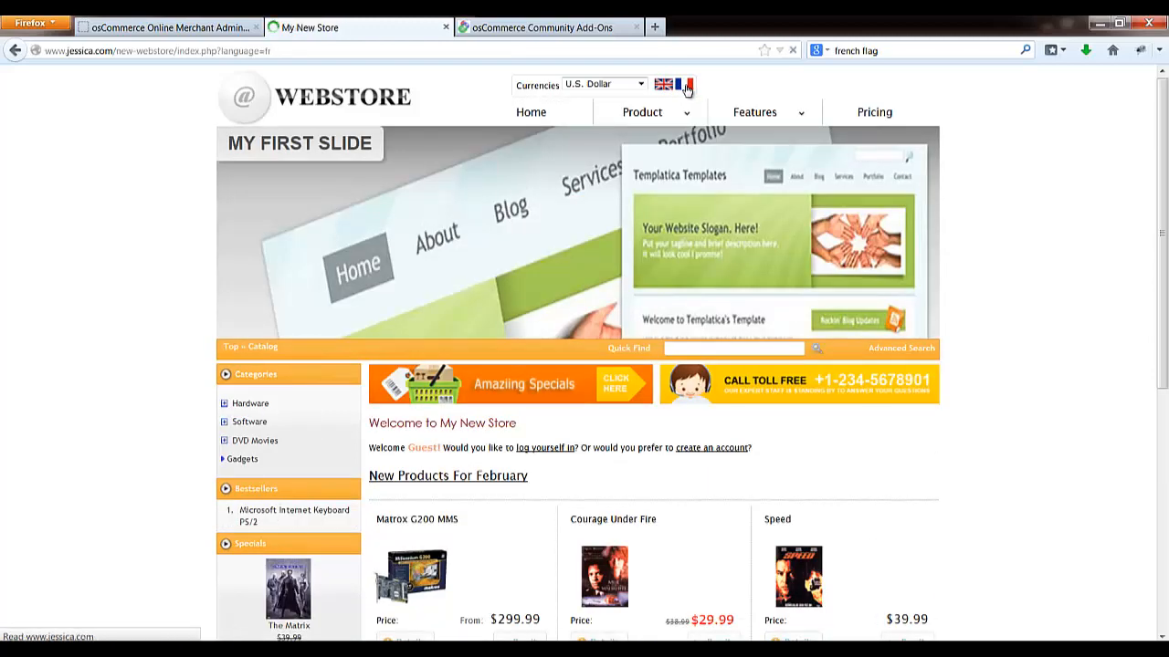
click(662, 88)
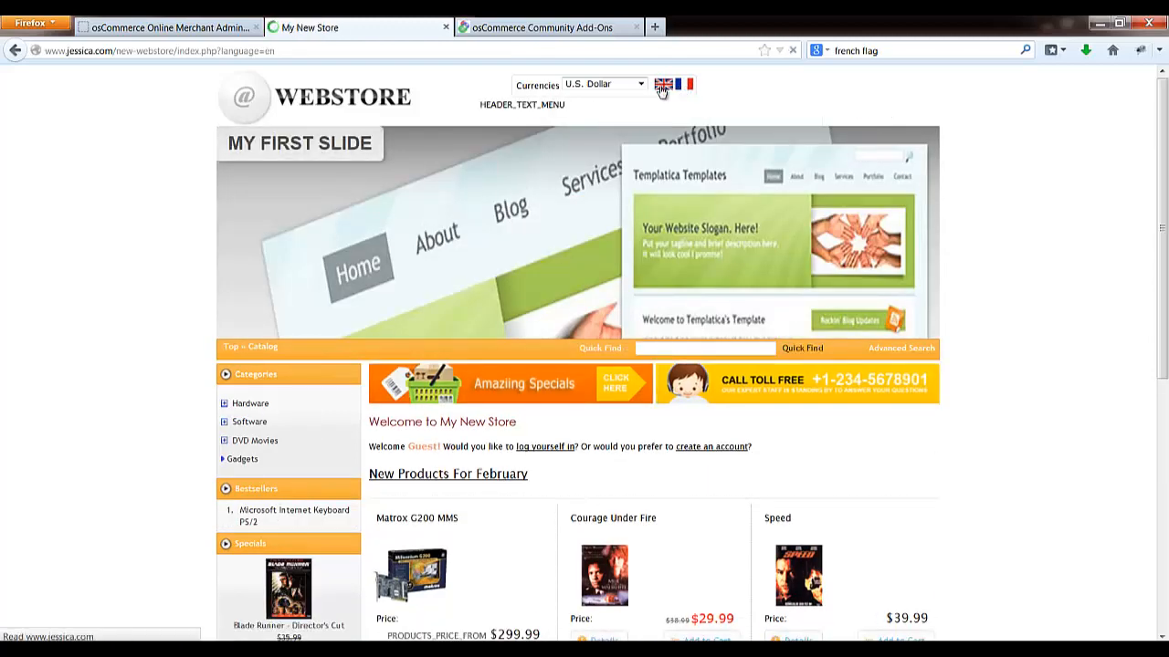
Step: Switch to the osCommerce Community Add-Ons site and view the available language packages
click(206, 30)
click(541, 30)
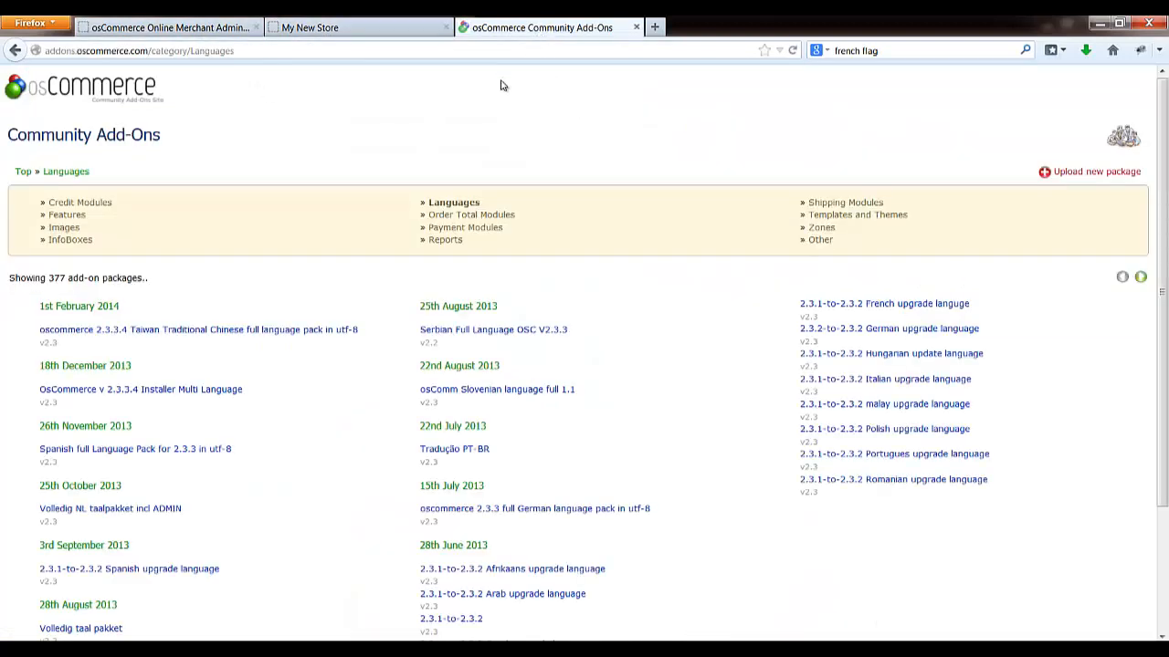